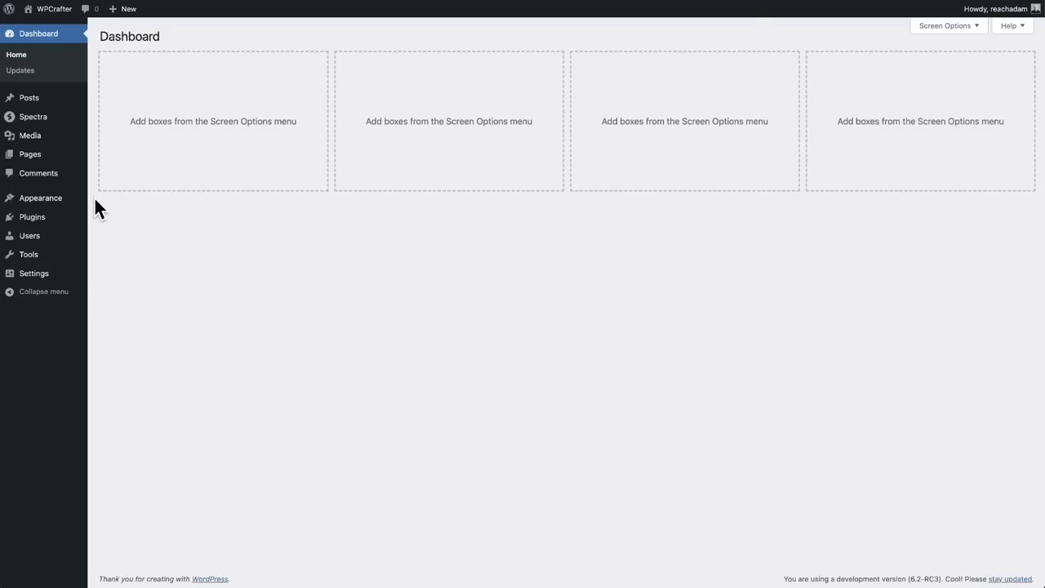
# Open the site's theme installer and browse the latest themes and the block themes
pyautogui.moveTo(69, 203)
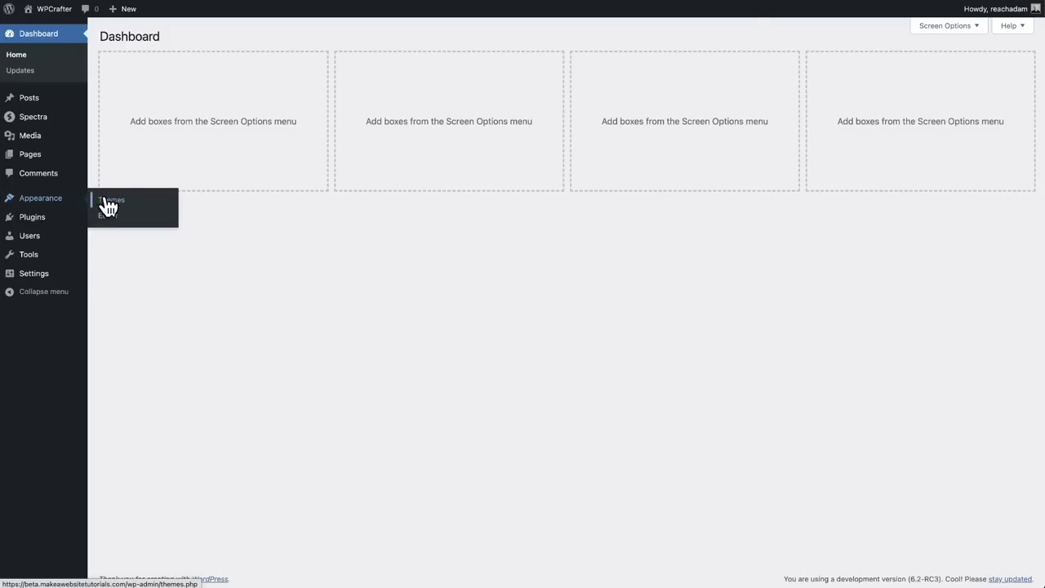
pyautogui.click(104, 205)
pyautogui.click(193, 47)
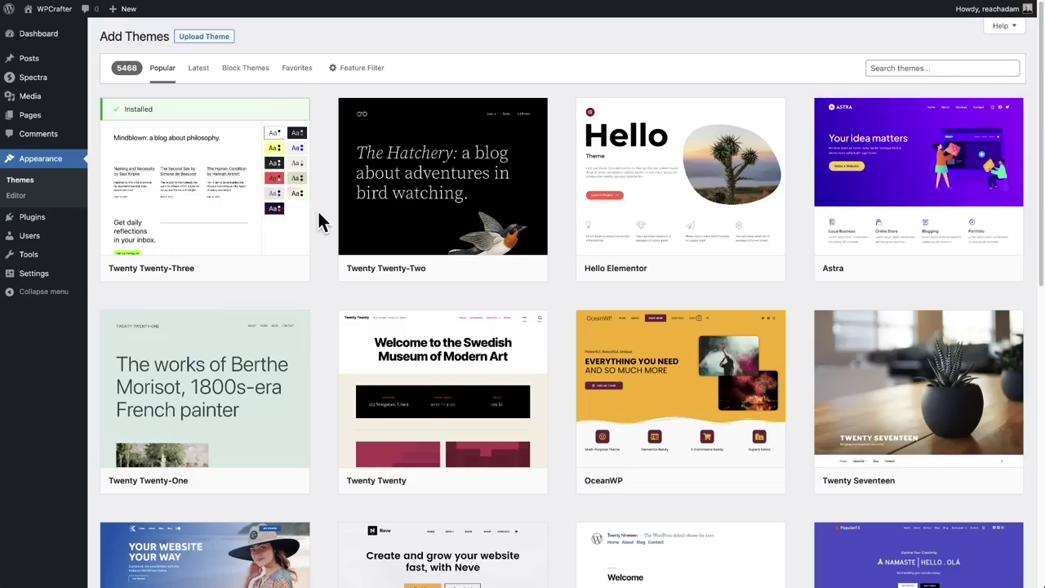
pyautogui.click(198, 72)
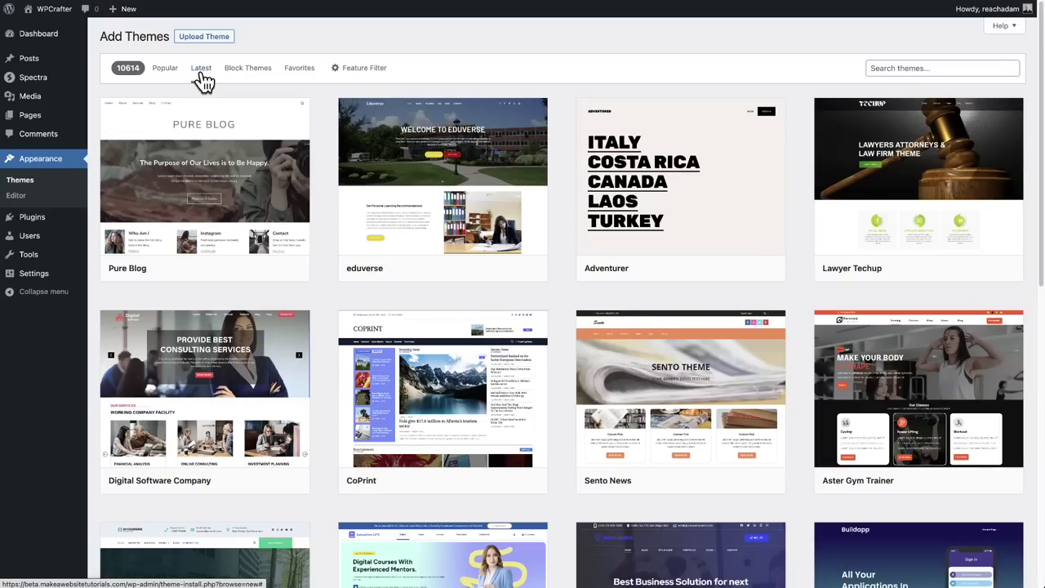
pyautogui.click(245, 76)
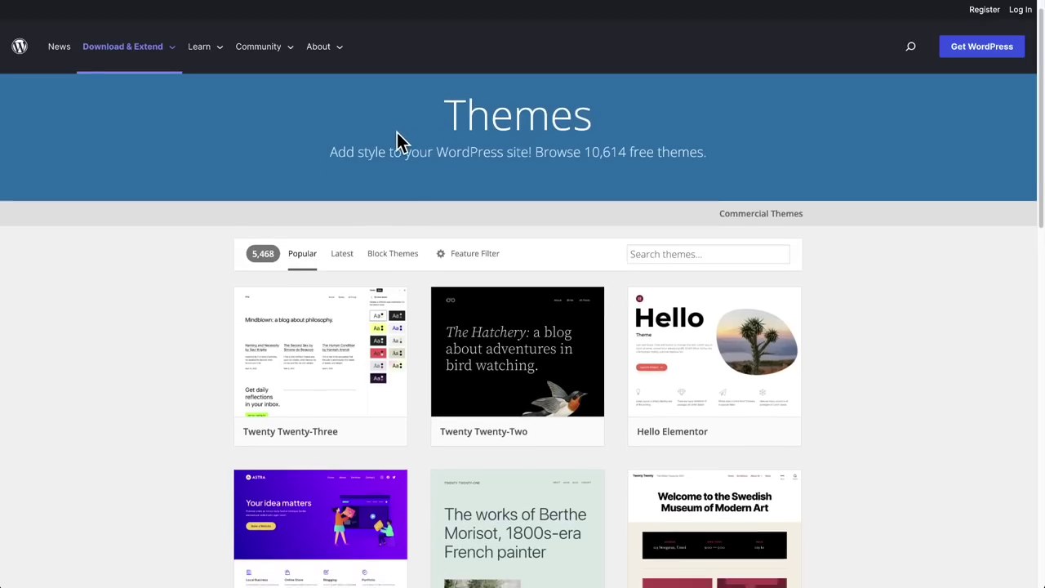
# Browse the block themes and the latest themes in the WordPress.org theme directory
pyautogui.scroll(-2, 399, 139)
pyautogui.scroll(1, 397, 205)
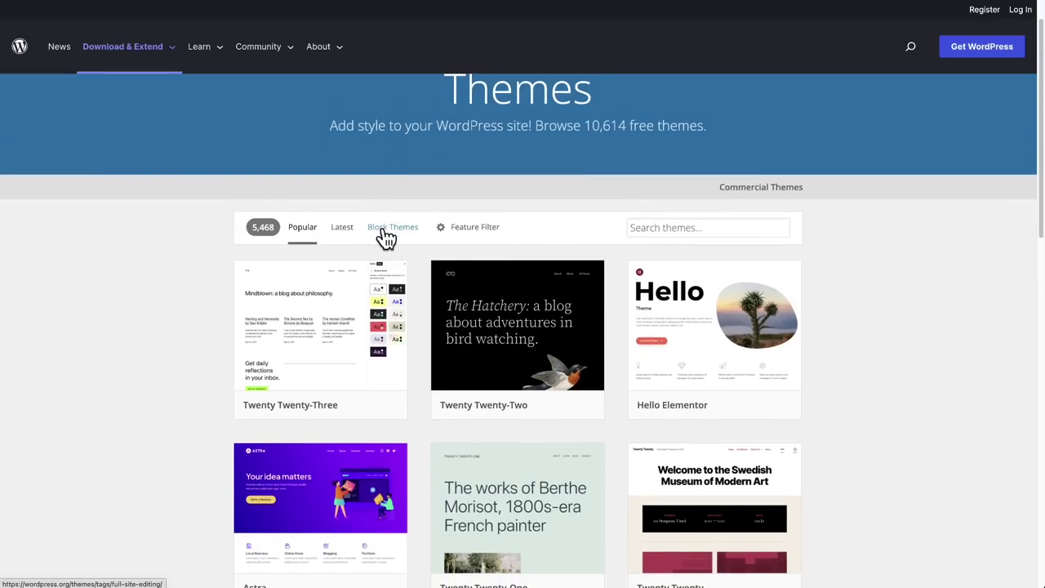
pyautogui.click(384, 235)
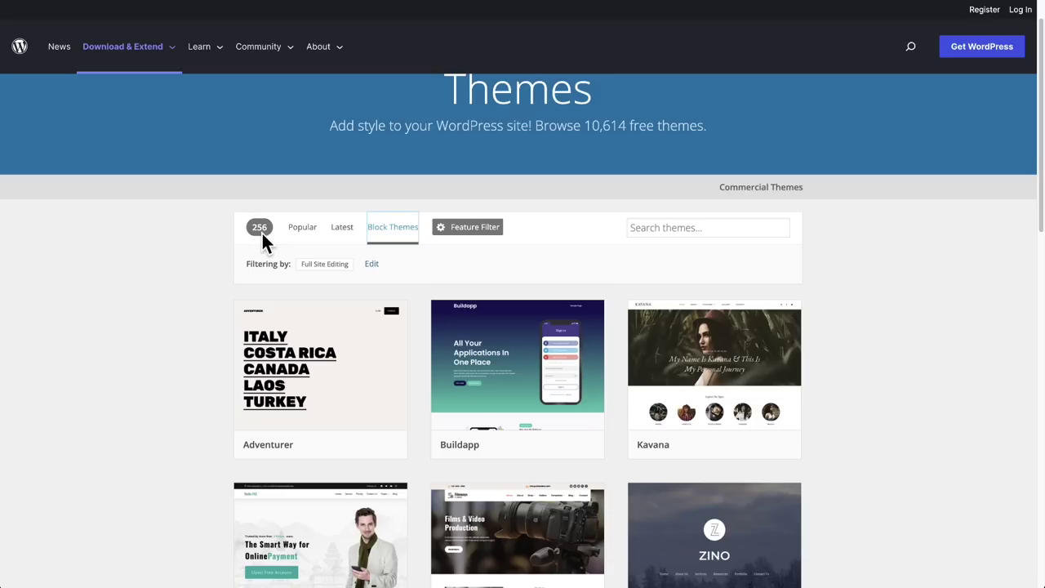
pyautogui.click(338, 236)
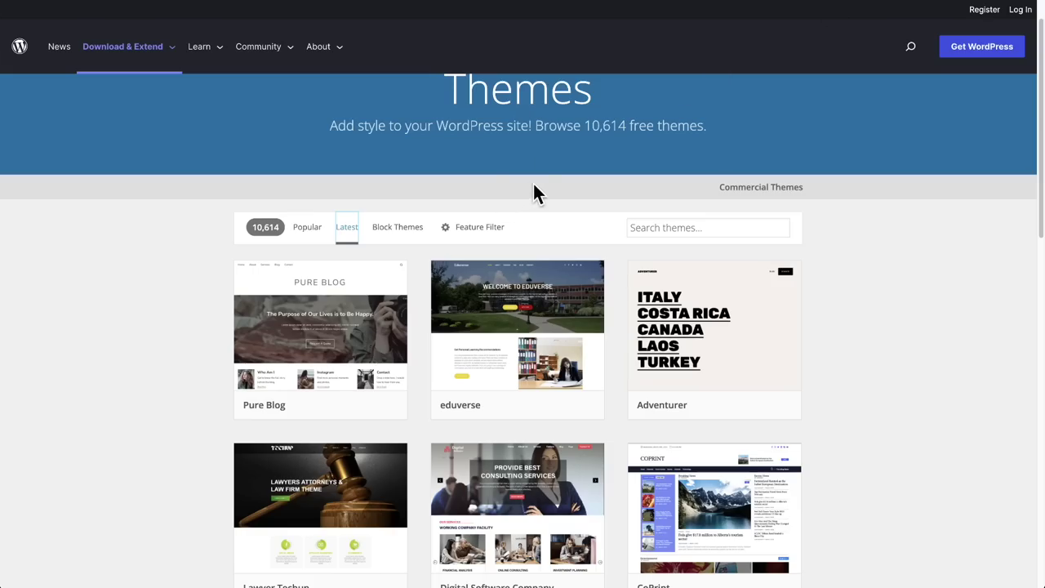
pyautogui.scroll(1, 534, 194)
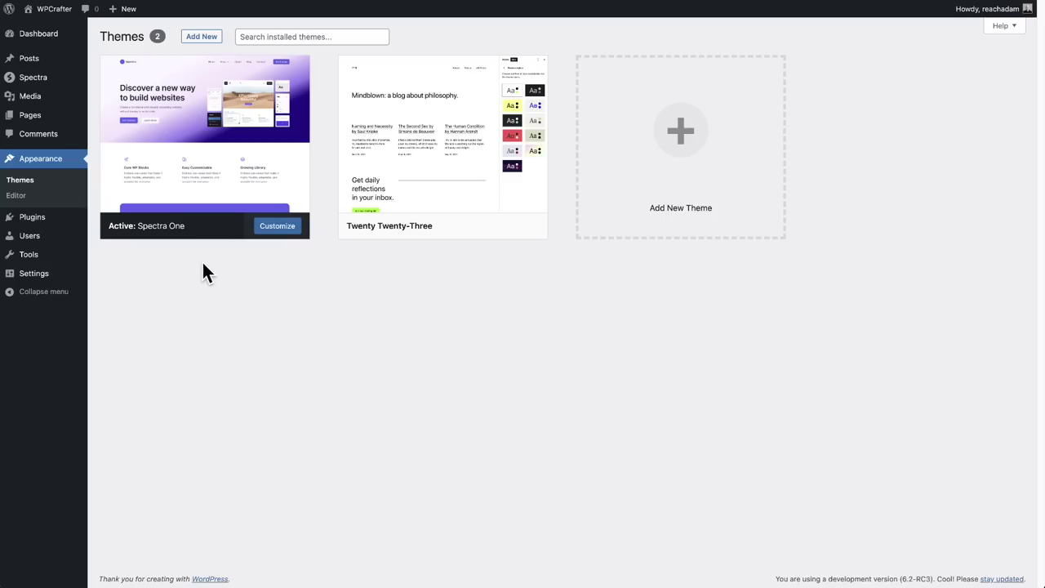
# Open the site editor from the site's admin area, look through its template list, and narrow the navigation sidebar
pyautogui.click(18, 198)
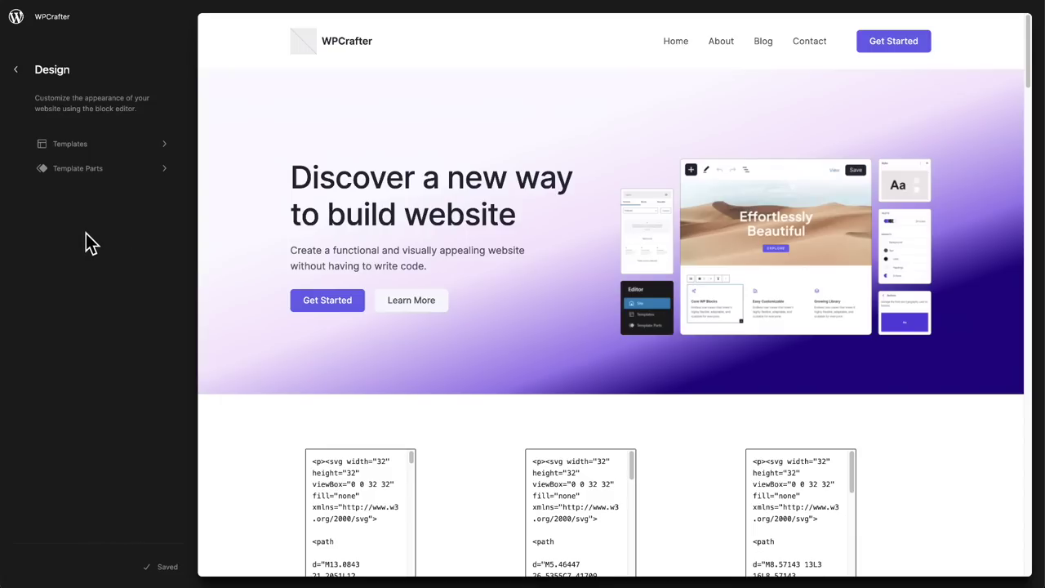
pyautogui.click(72, 147)
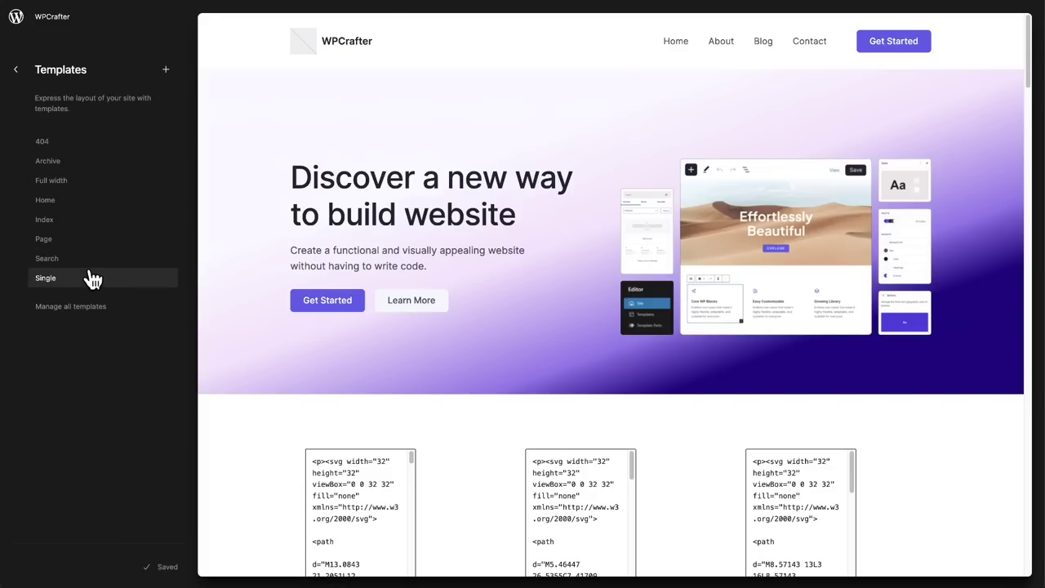
pyautogui.click(15, 69)
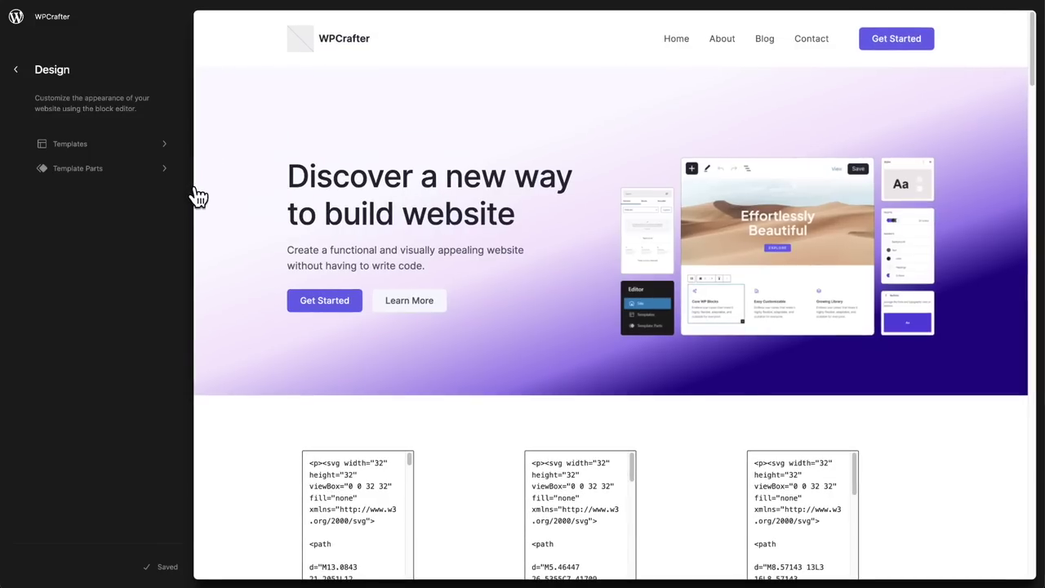
pyautogui.moveTo(191, 191); pyautogui.dragTo(161, 196)
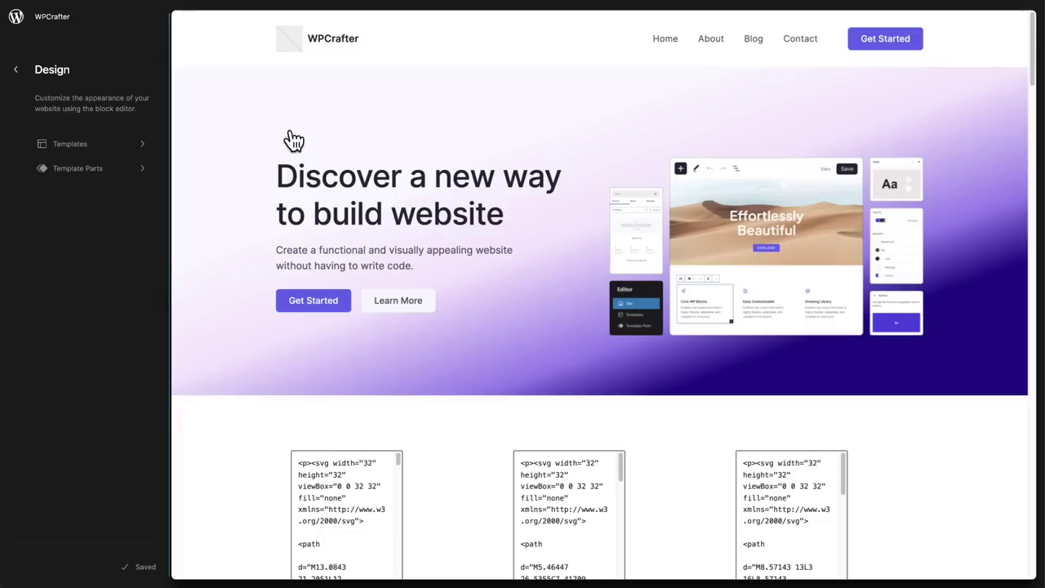
# Open the Home template for editing and display the site's available style variations
pyautogui.click(292, 135)
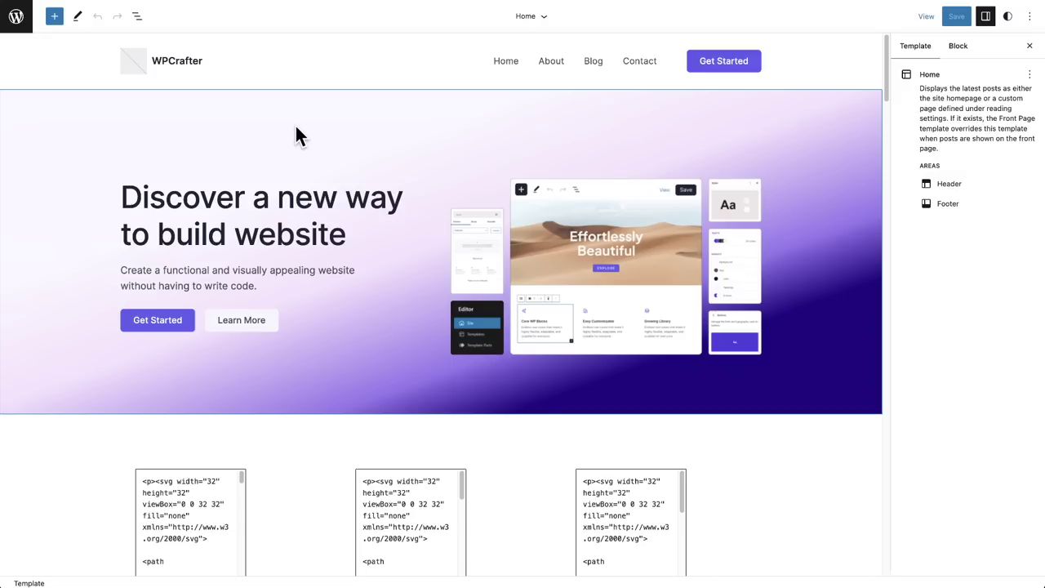
pyautogui.click(1008, 18)
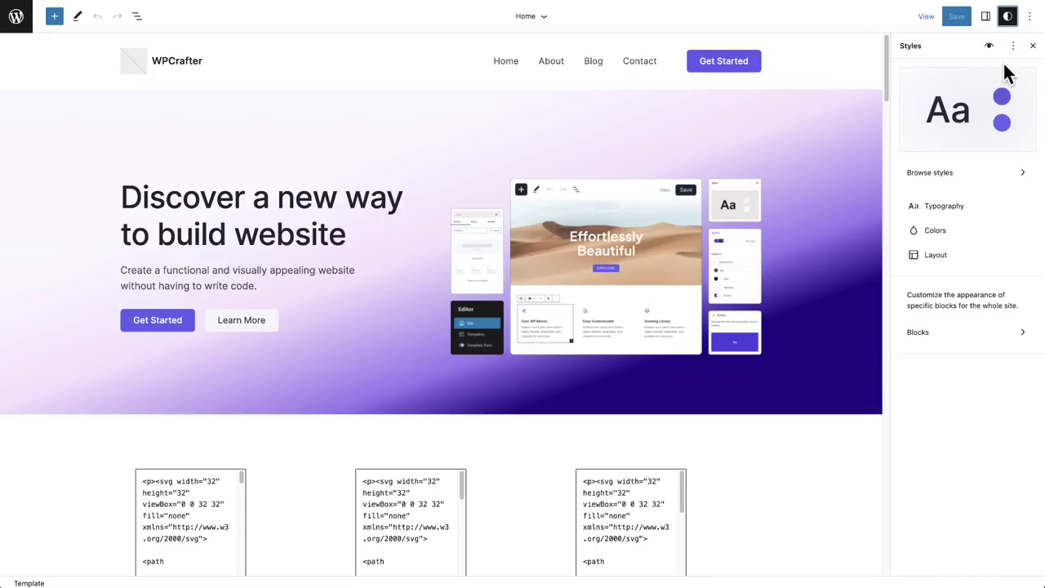
pyautogui.click(956, 176)
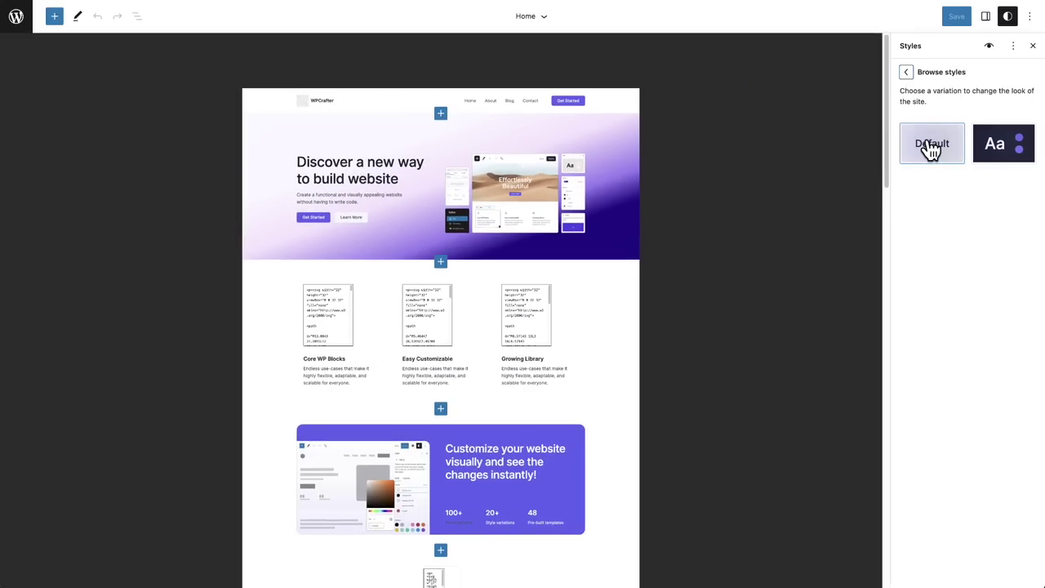
# Try the Dark style variation on the site, switch back to Default, and return to the main styles overview
pyautogui.click(989, 149)
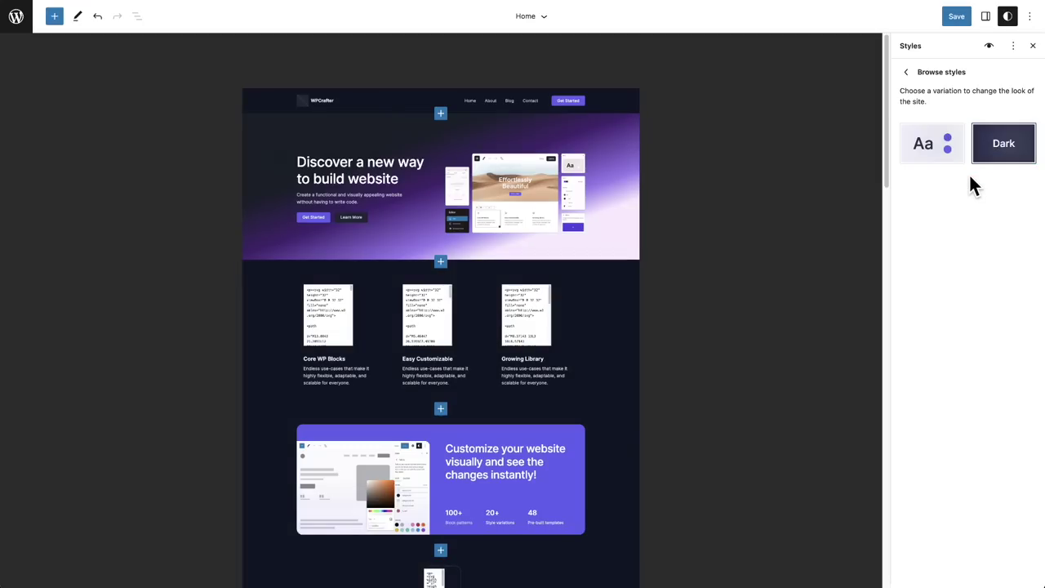
pyautogui.click(939, 159)
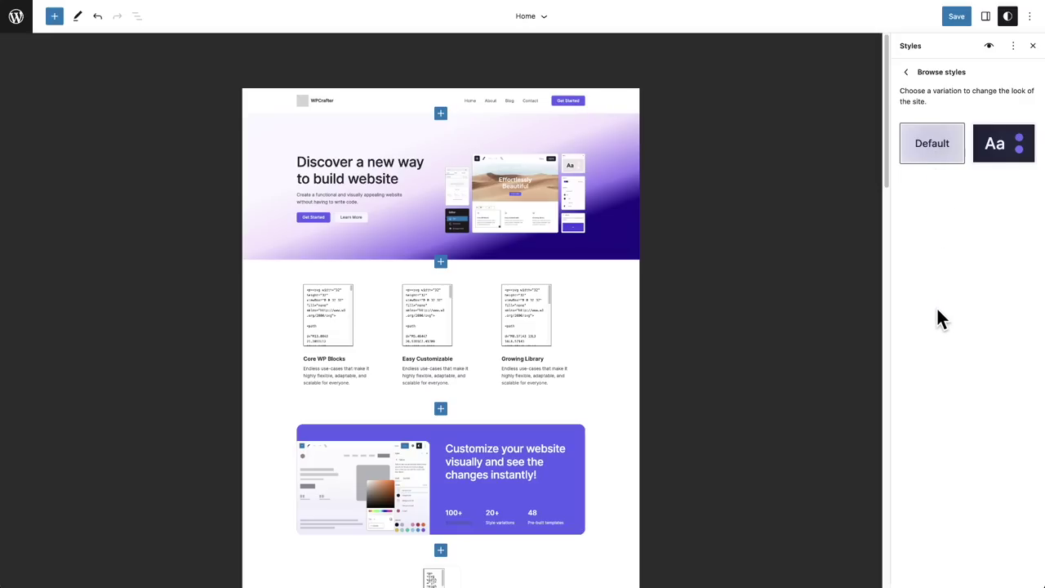
pyautogui.click(998, 155)
pyautogui.click(923, 145)
pyautogui.click(906, 72)
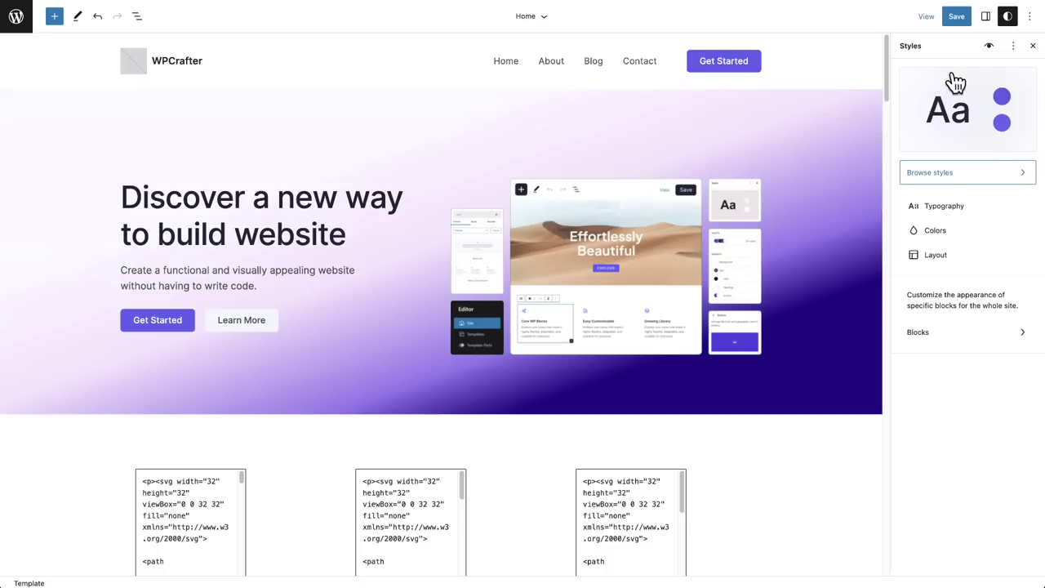
# Open the Style Book and examine how the theme styles its text and media blocks
pyautogui.click(988, 47)
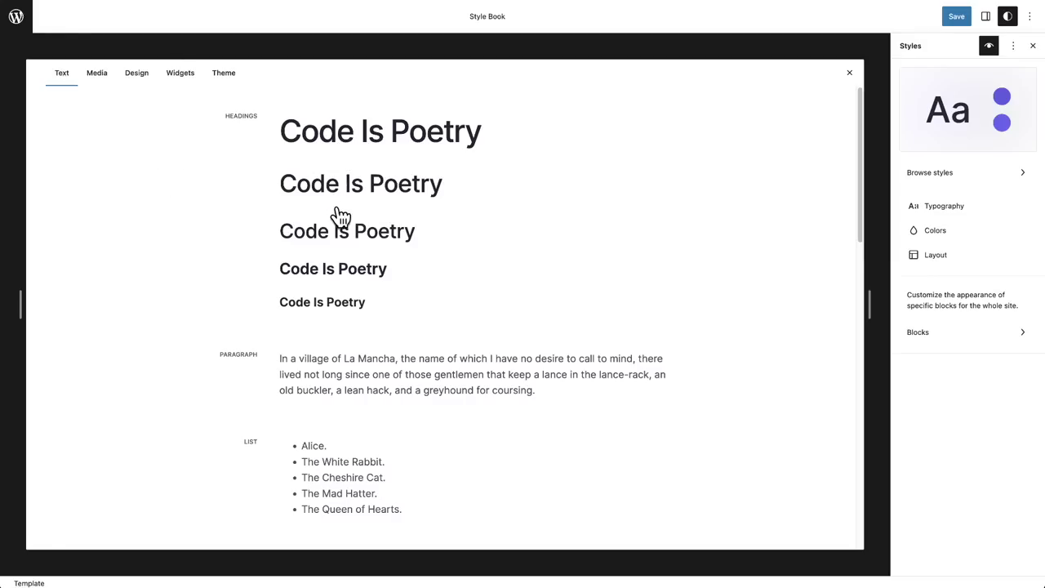
pyautogui.scroll(-3, 354, 285)
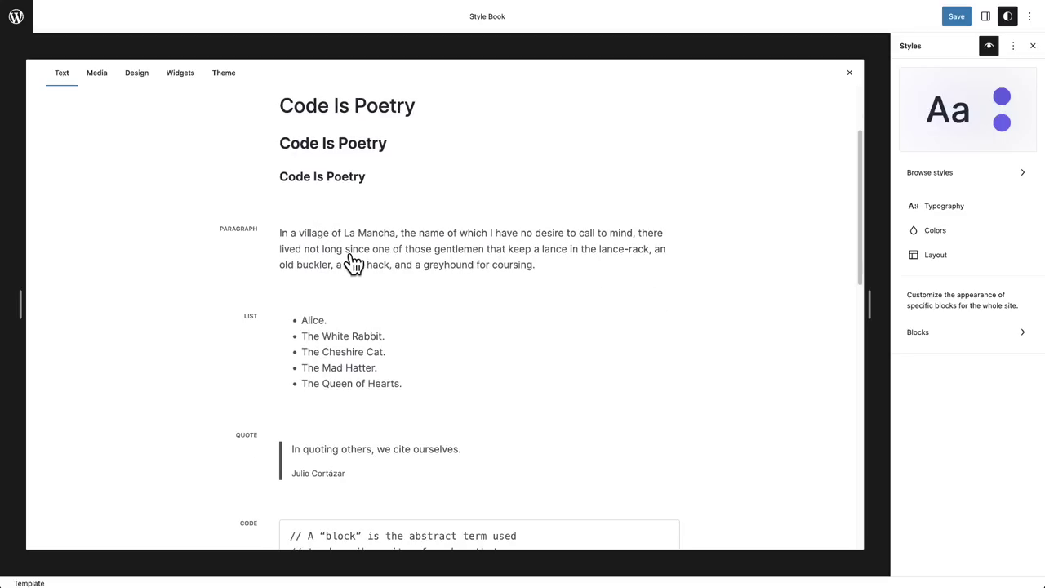
pyautogui.scroll(-3, 353, 261)
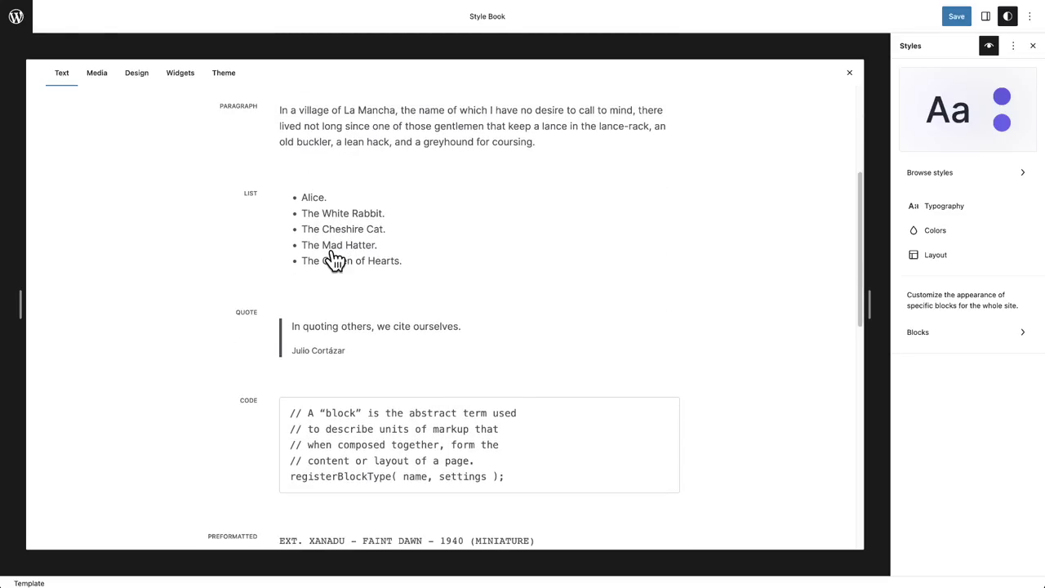
pyautogui.scroll(-7, 362, 319)
pyautogui.scroll(10, 361, 327)
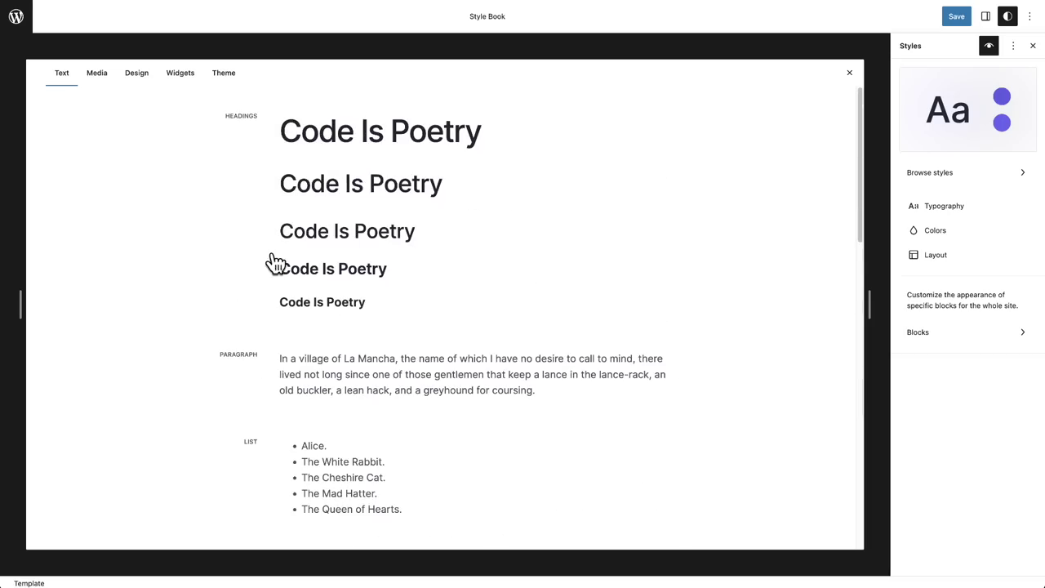
pyautogui.click(98, 75)
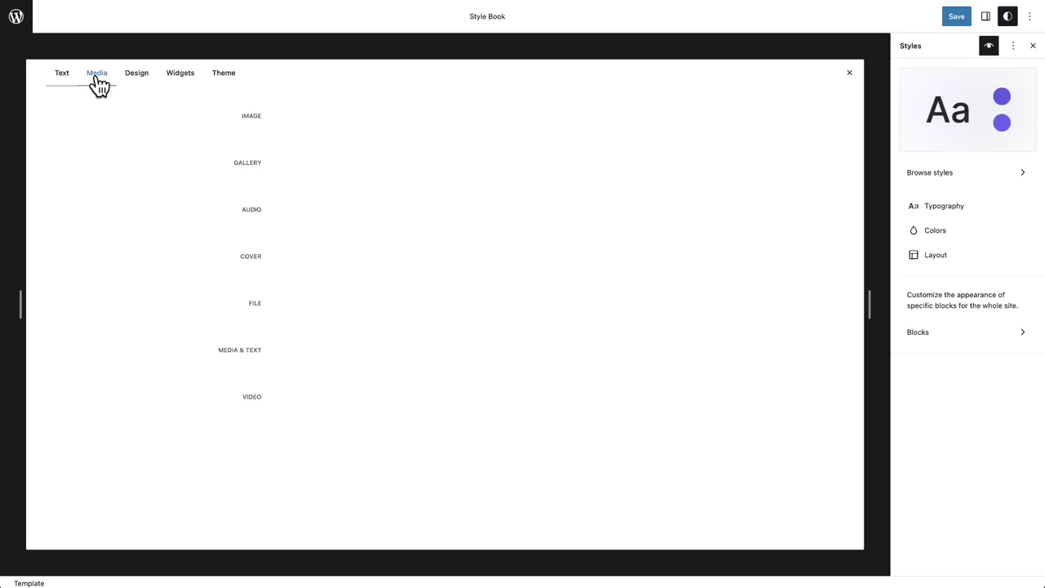
pyautogui.scroll(-12, 156, 163)
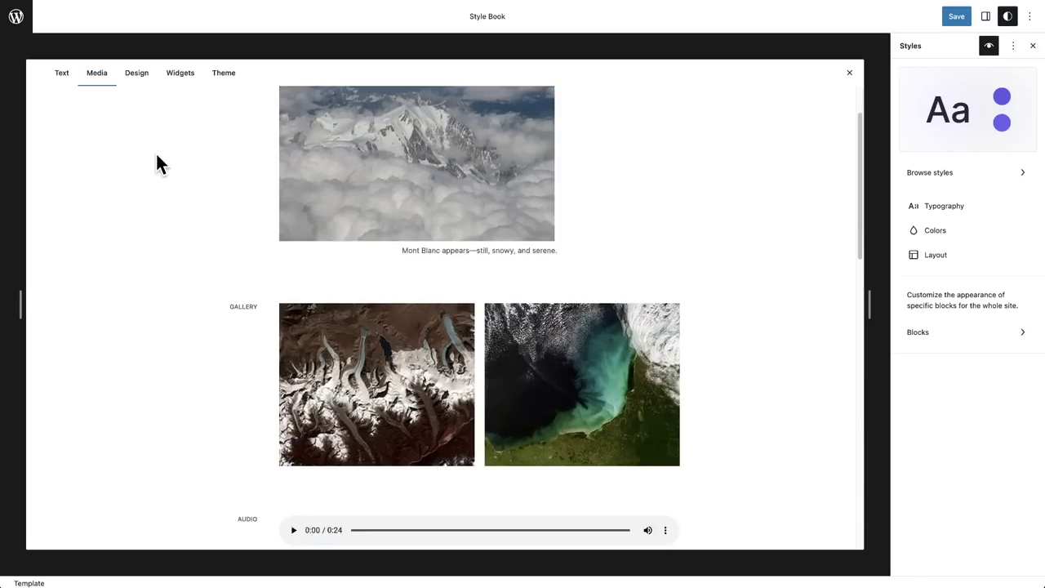
pyautogui.scroll(-5, 157, 164)
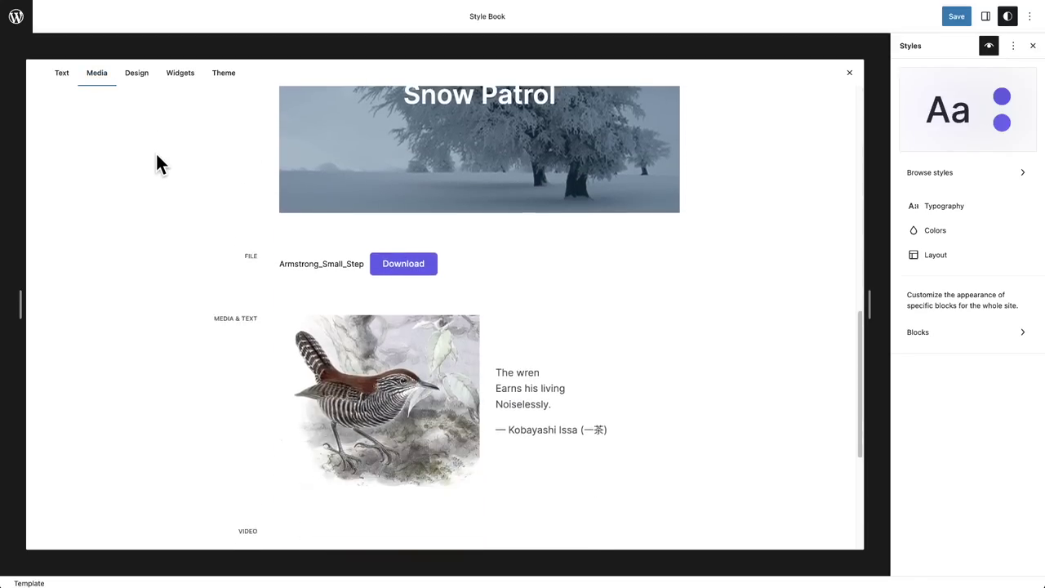
pyautogui.scroll(18, 156, 164)
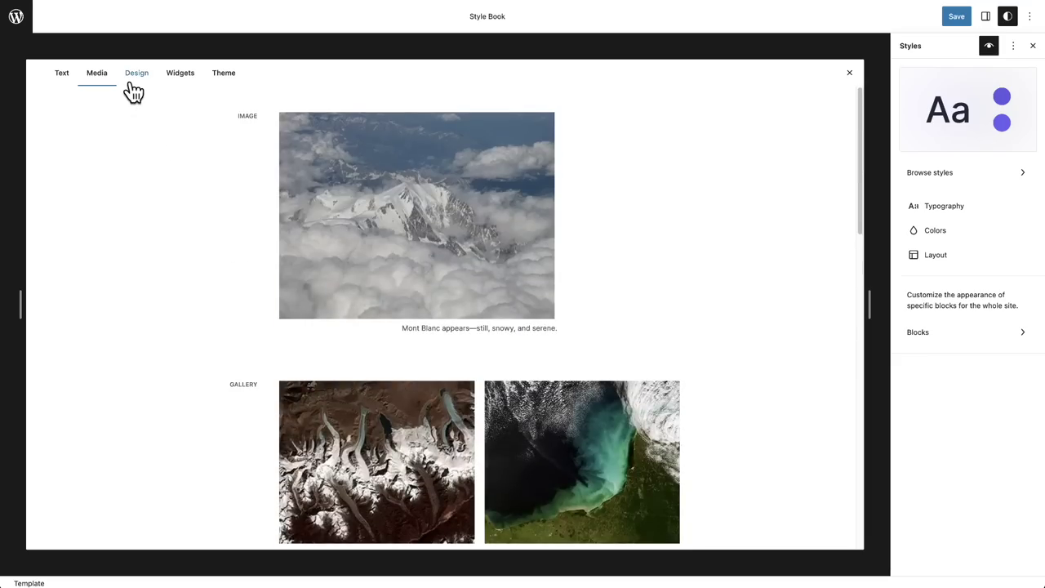
# View the Style Book examples for the design, widget and theme blocks
pyautogui.click(133, 89)
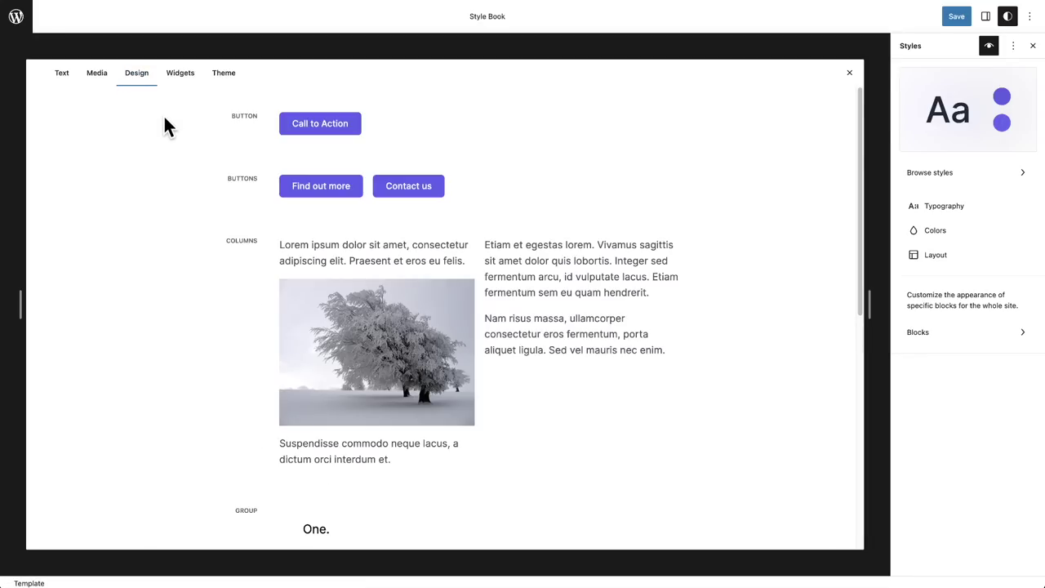
pyautogui.click(178, 76)
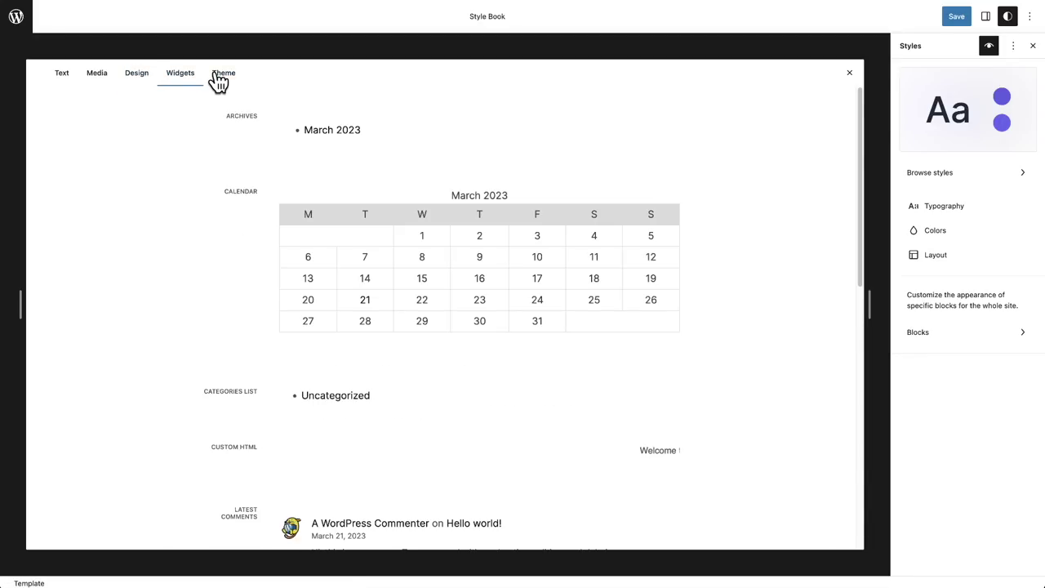
pyautogui.click(216, 75)
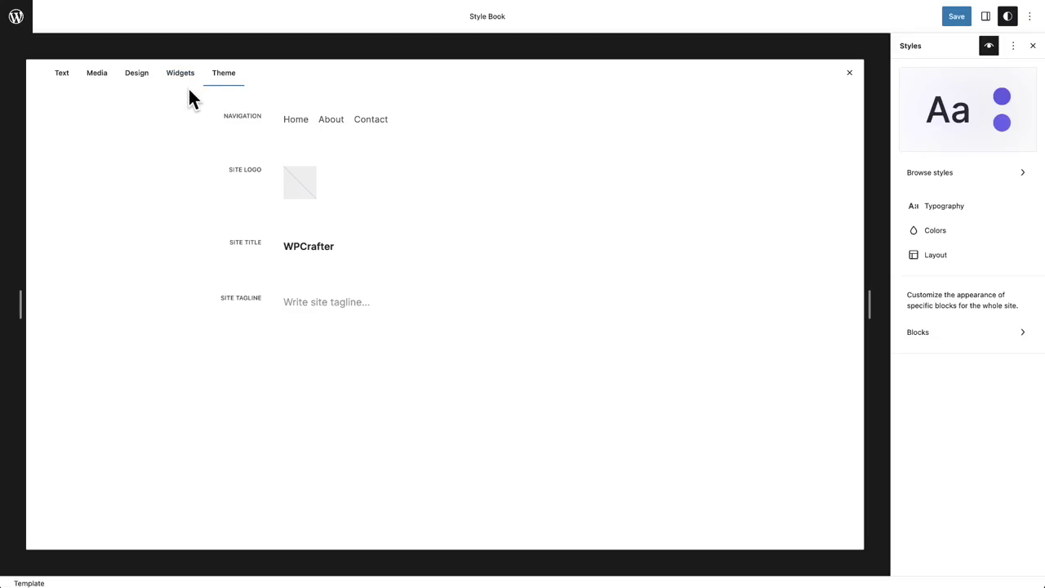
# View the Heading block's color settings from the Style Book's text examples, and close the Style Book
pyautogui.click(62, 75)
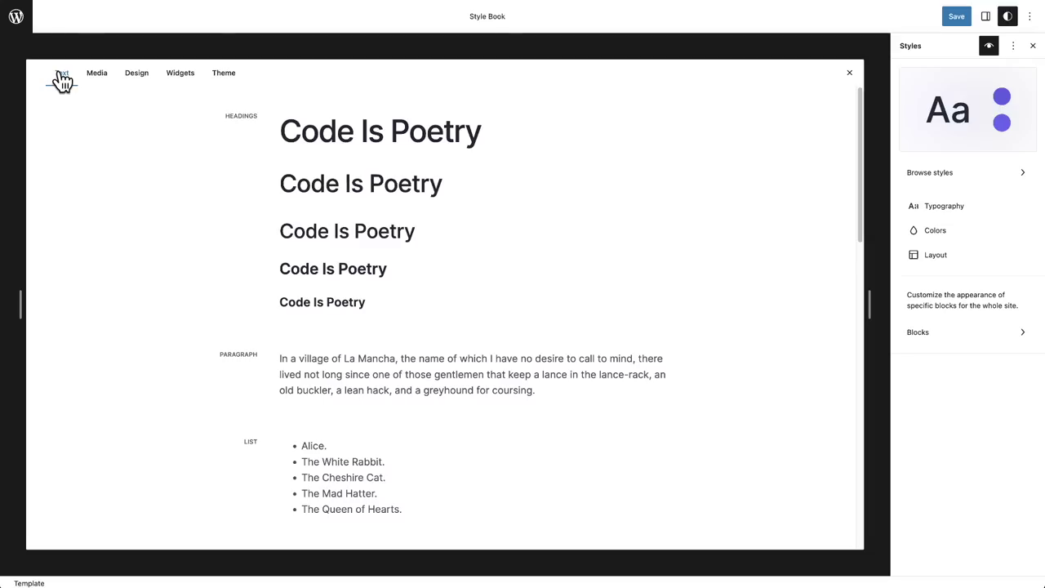
pyautogui.click(357, 178)
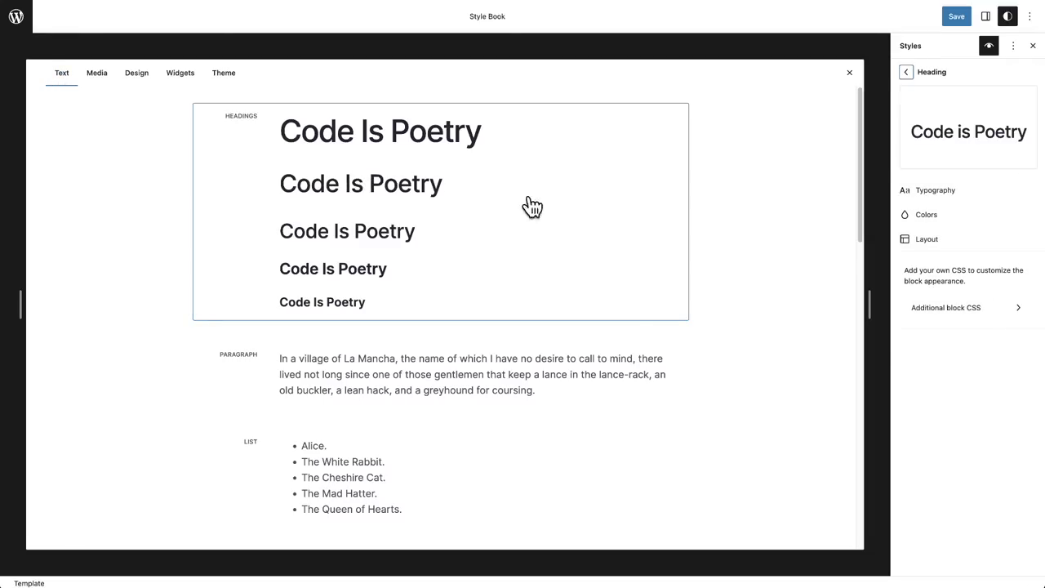
pyautogui.click(951, 215)
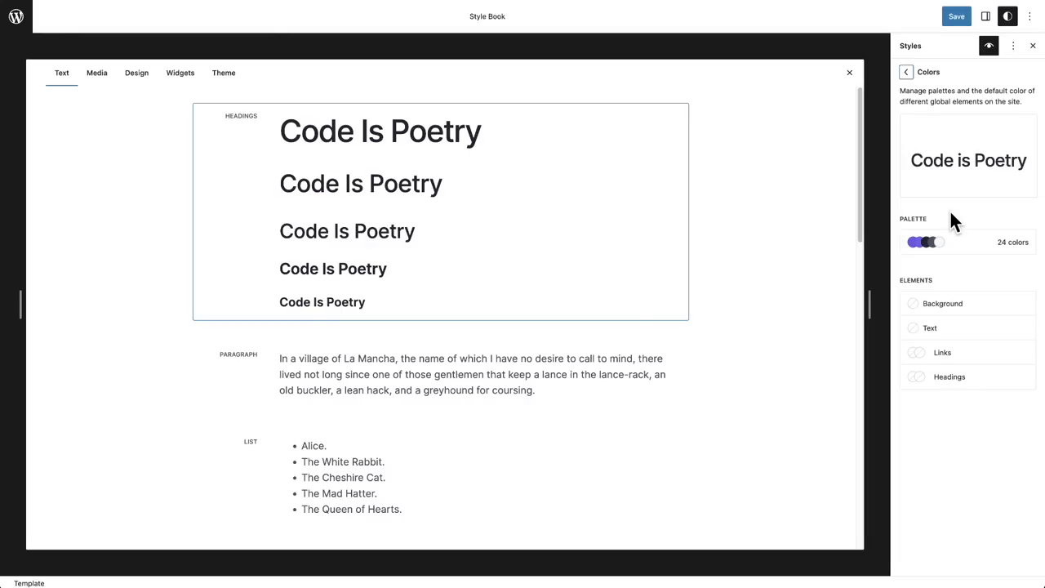
pyautogui.click(988, 46)
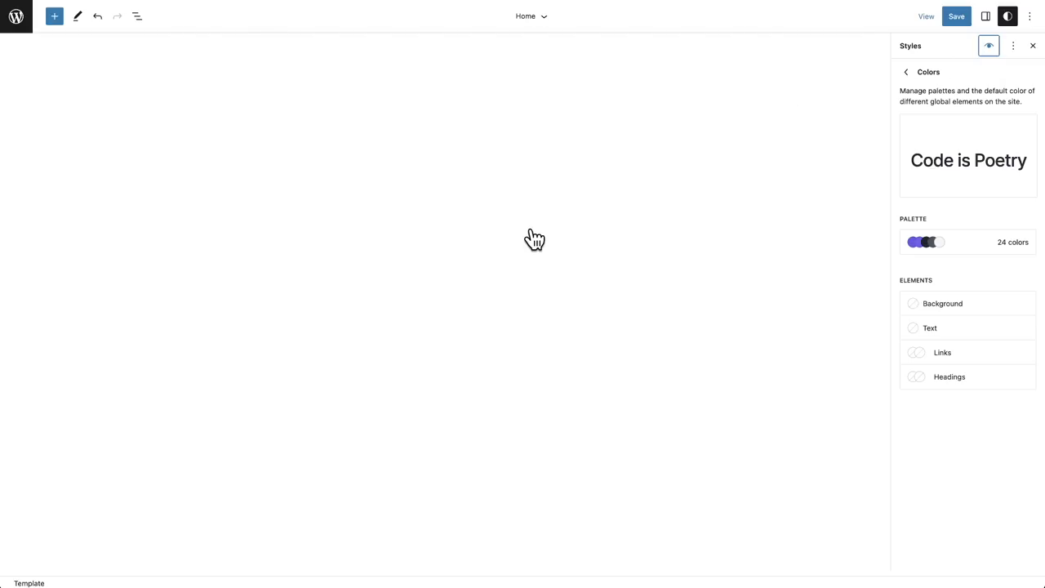
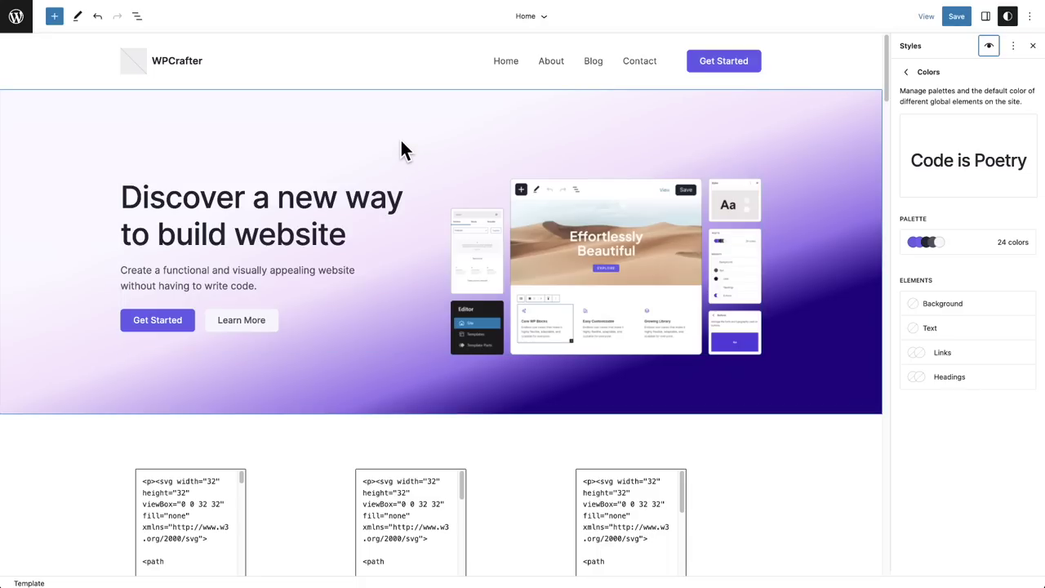
# Replace the Home template's header with the Header center menu pattern
pyautogui.click(33, 70)
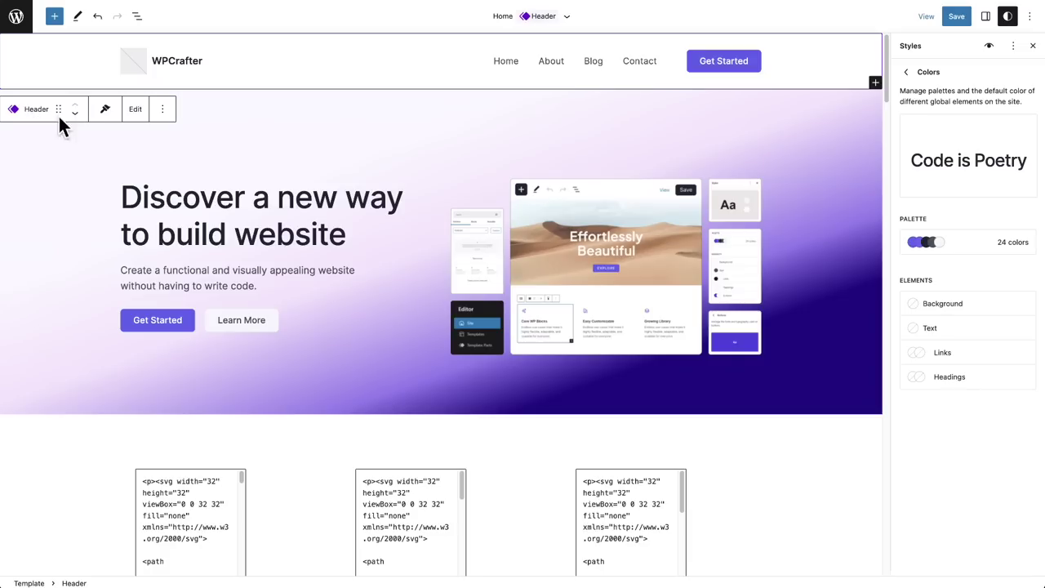
pyautogui.click(162, 113)
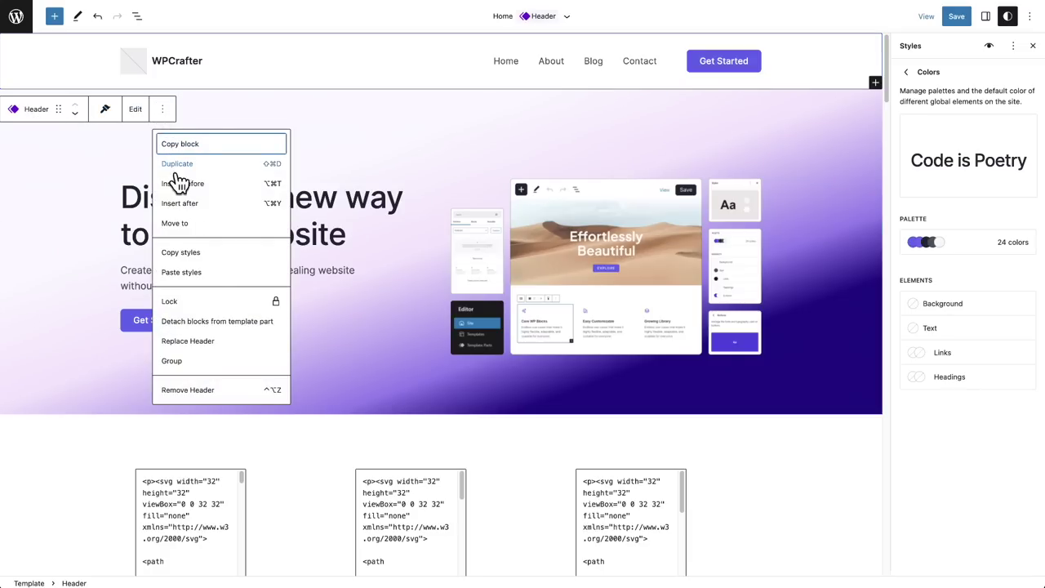
pyautogui.click(212, 341)
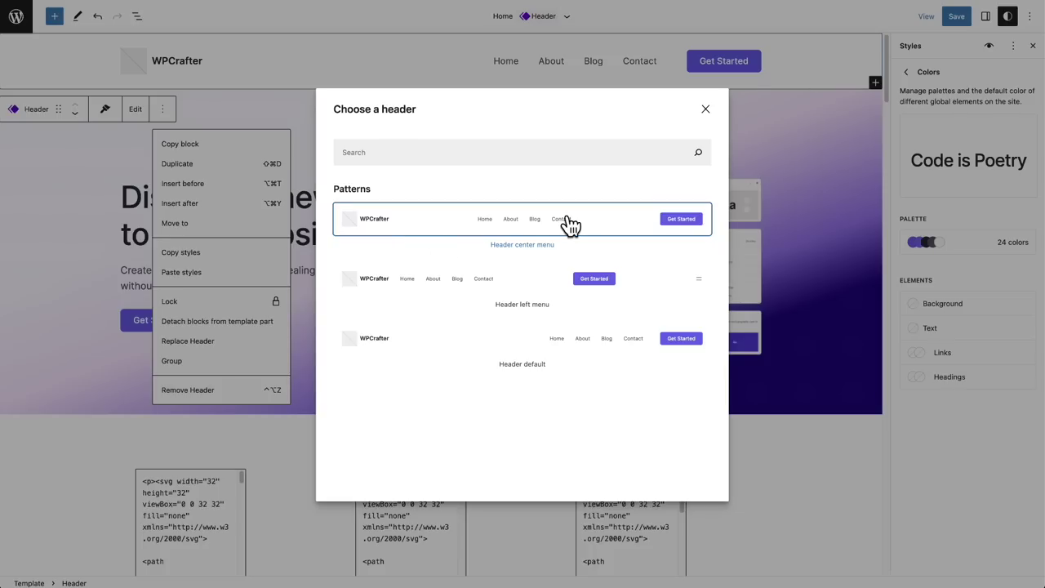
pyautogui.click(480, 233)
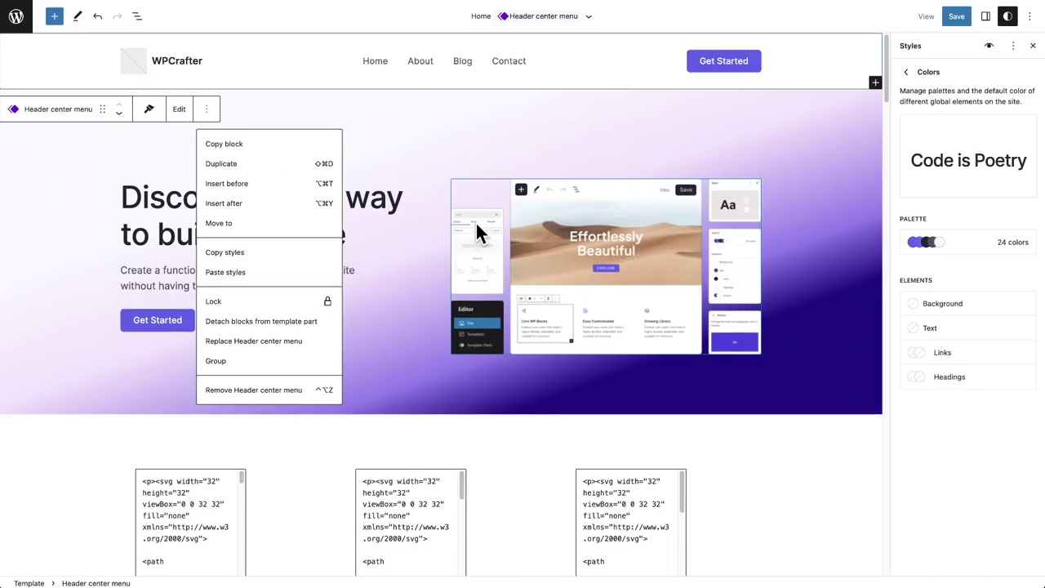
pyautogui.click(396, 134)
# Replace the Home template's footer with the Footer minimal menu center pattern
pyautogui.scroll(-20, 396, 139)
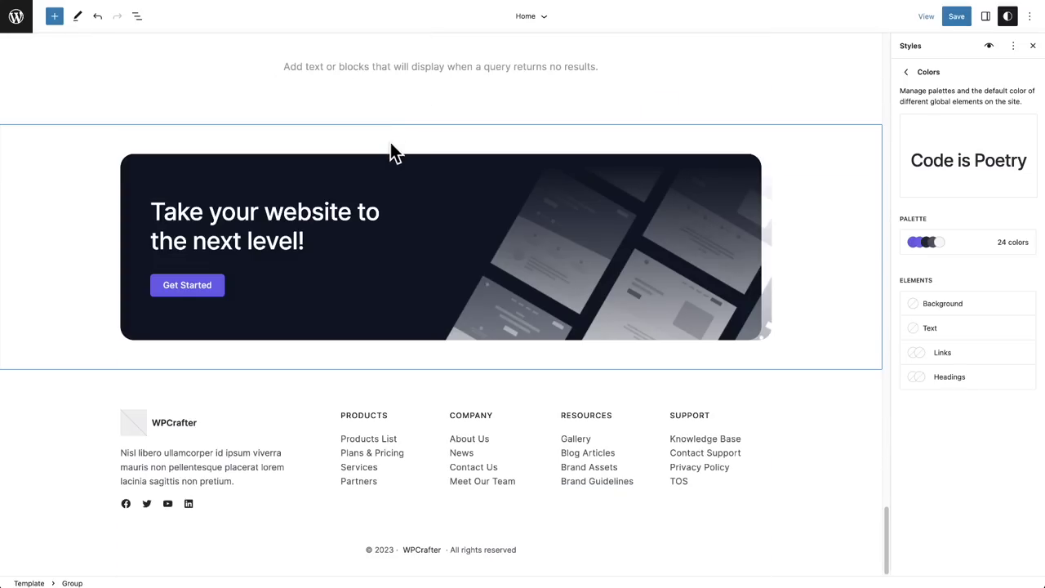
pyautogui.click(316, 389)
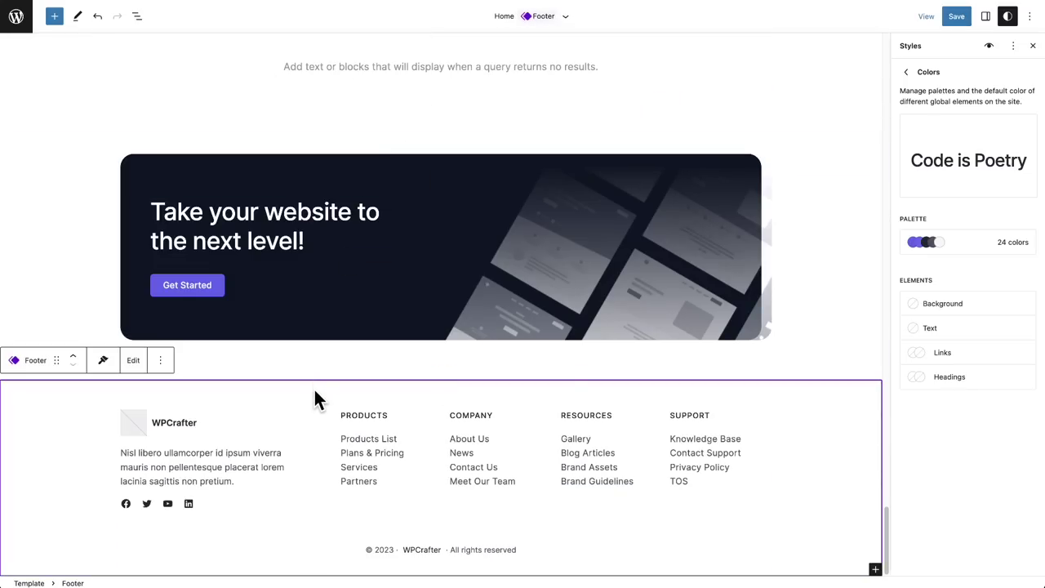
pyautogui.click(161, 361)
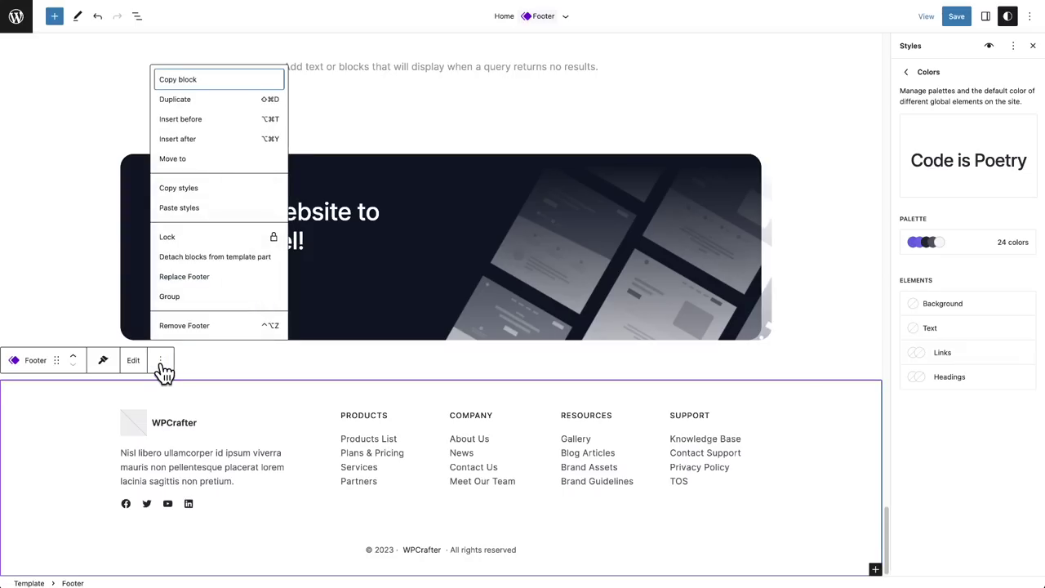
pyautogui.click(175, 280)
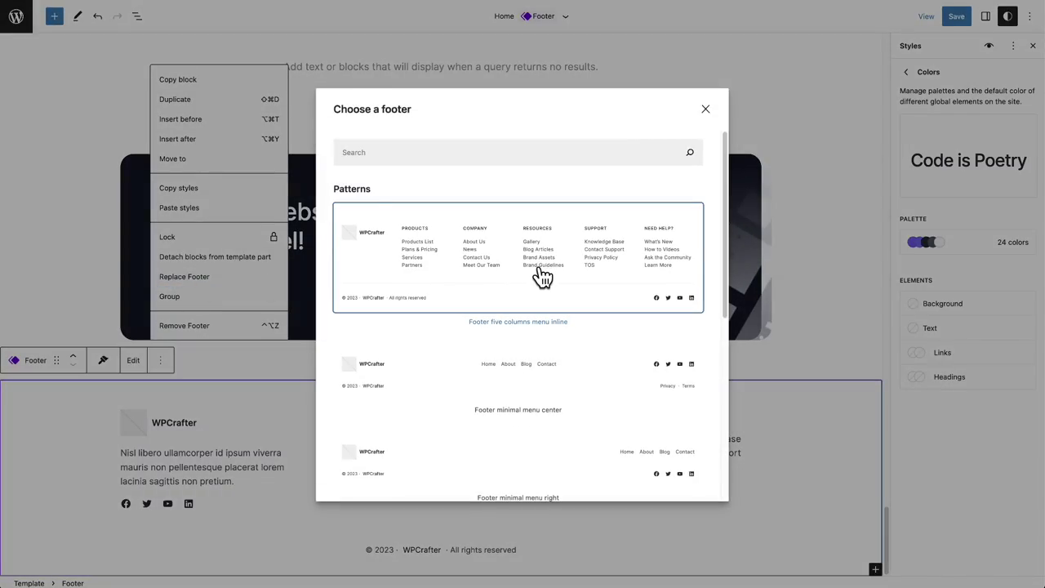
pyautogui.scroll(-2, 543, 277)
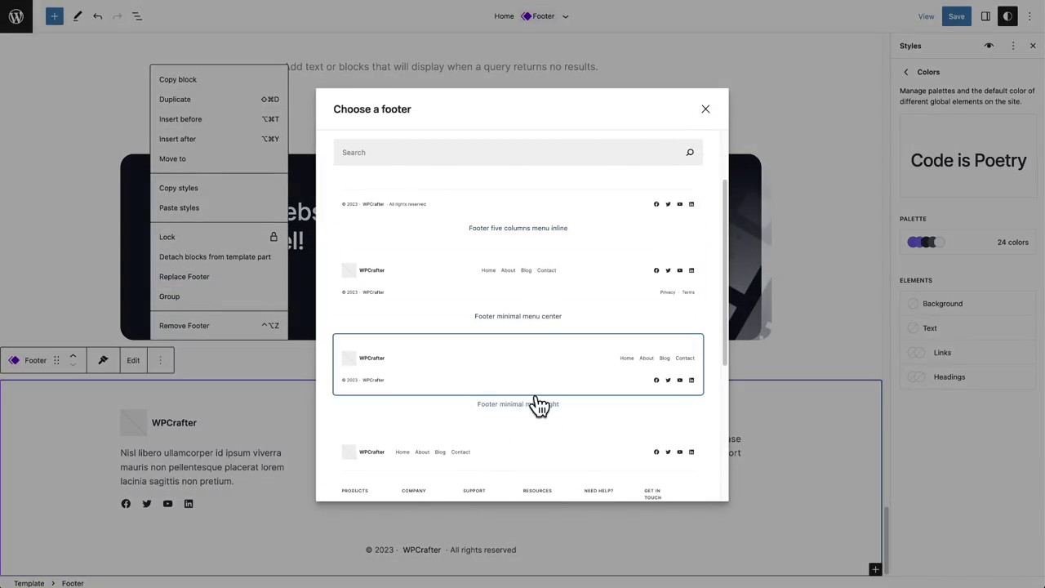
pyautogui.click(547, 286)
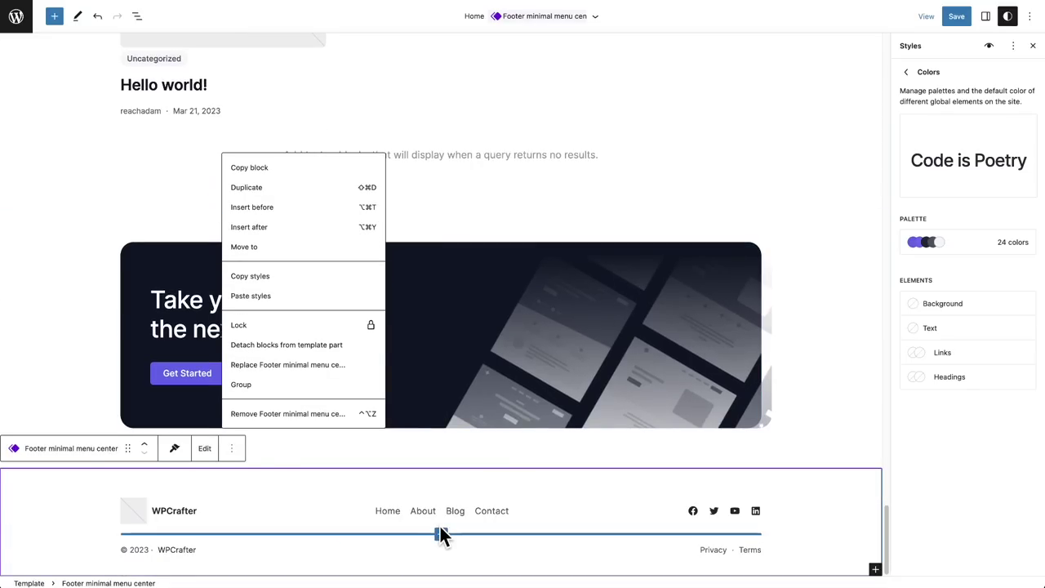
# Show the block structure in List View and add a link to the Services page to the header's Navigation block
pyautogui.scroll(20, 445, 520)
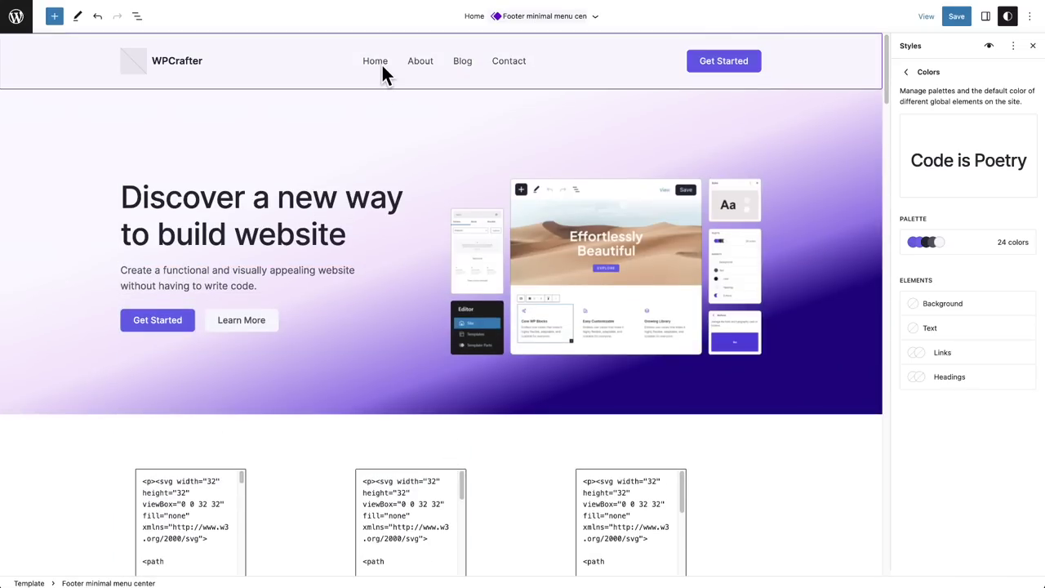
pyautogui.click(449, 62)
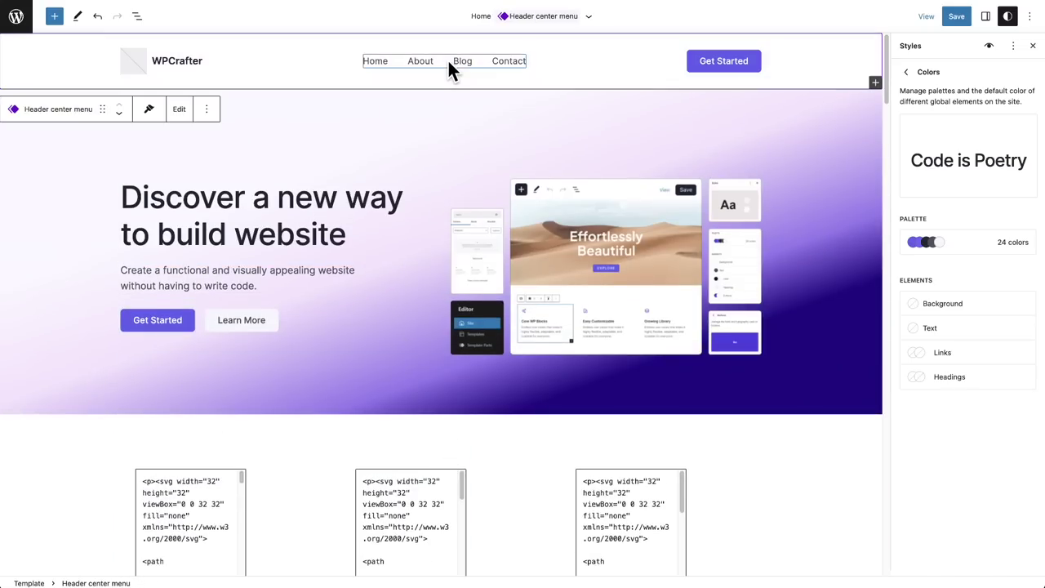
pyautogui.click(512, 61)
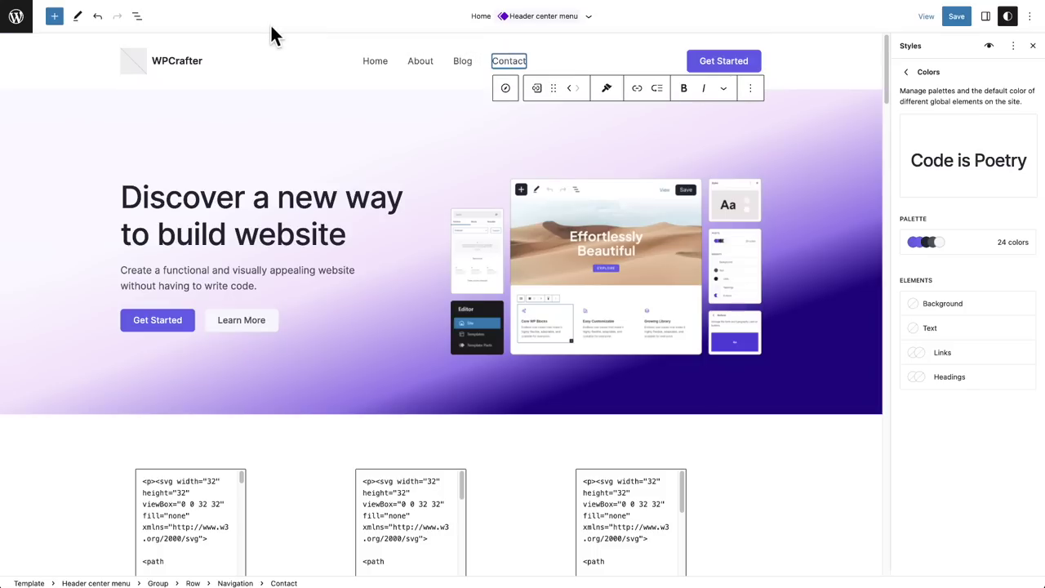
pyautogui.click(137, 17)
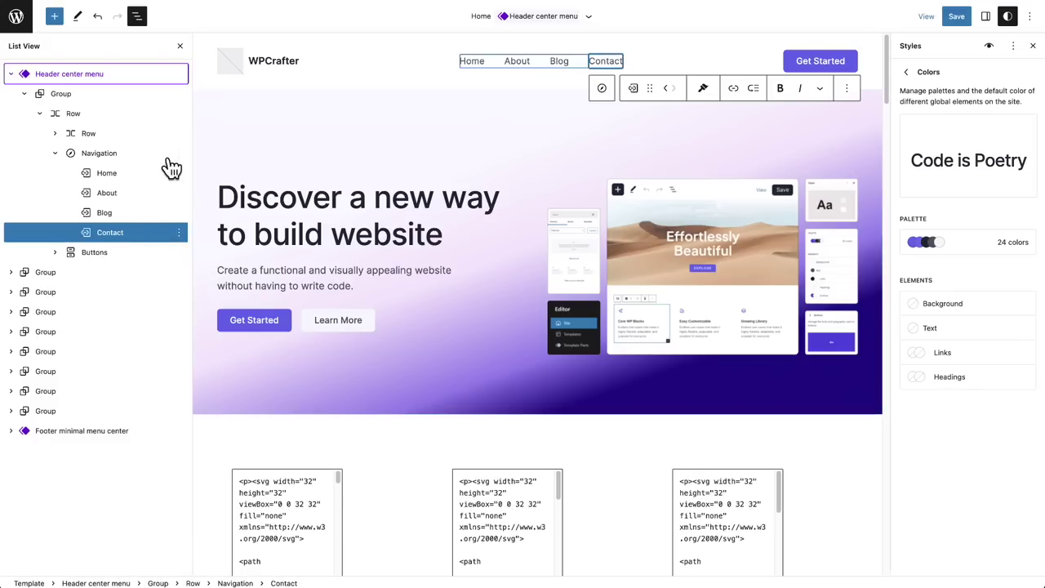
pyautogui.click(99, 154)
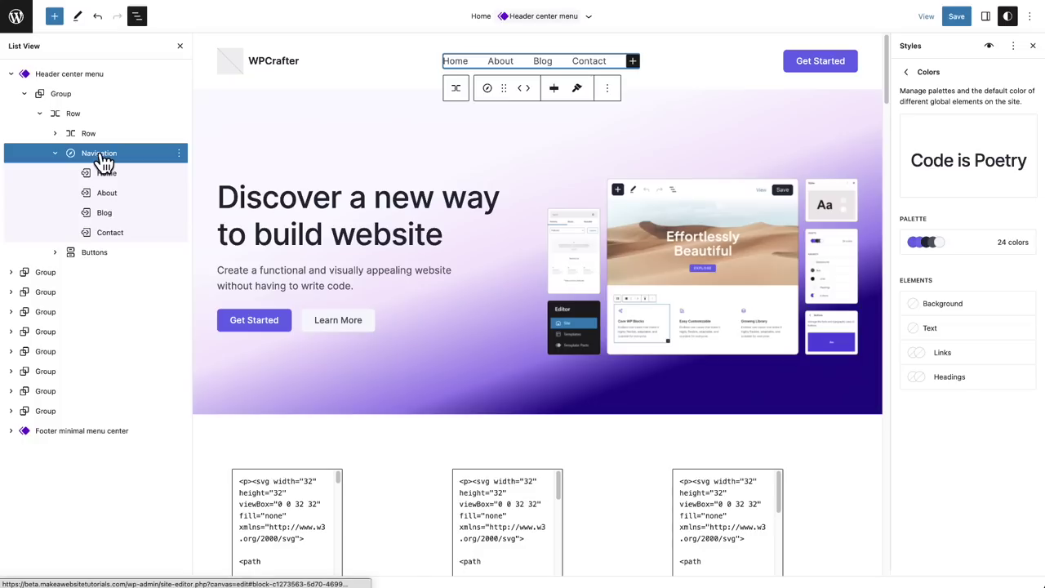
pyautogui.click(633, 63)
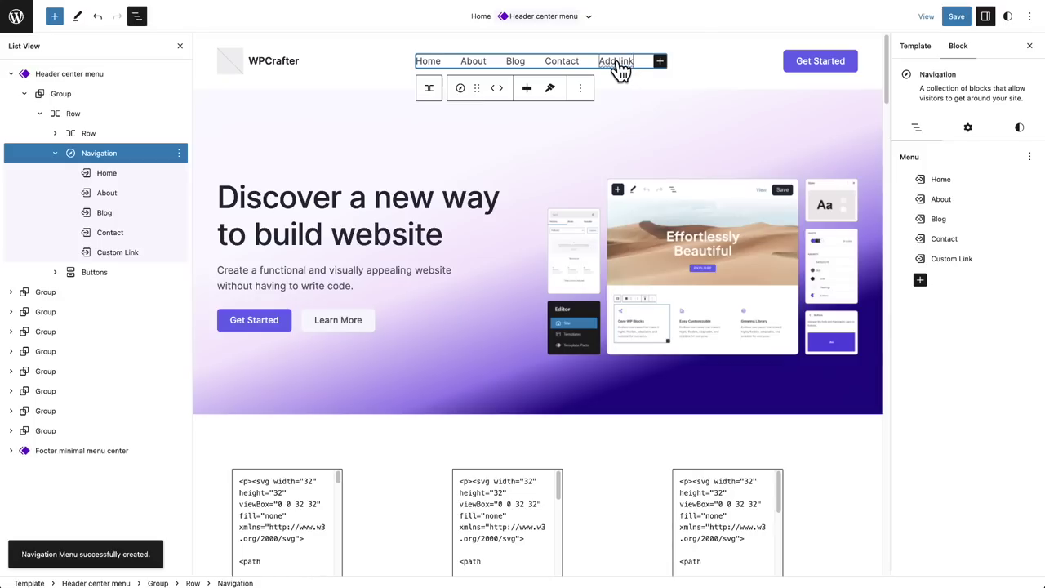
pyautogui.click(618, 63)
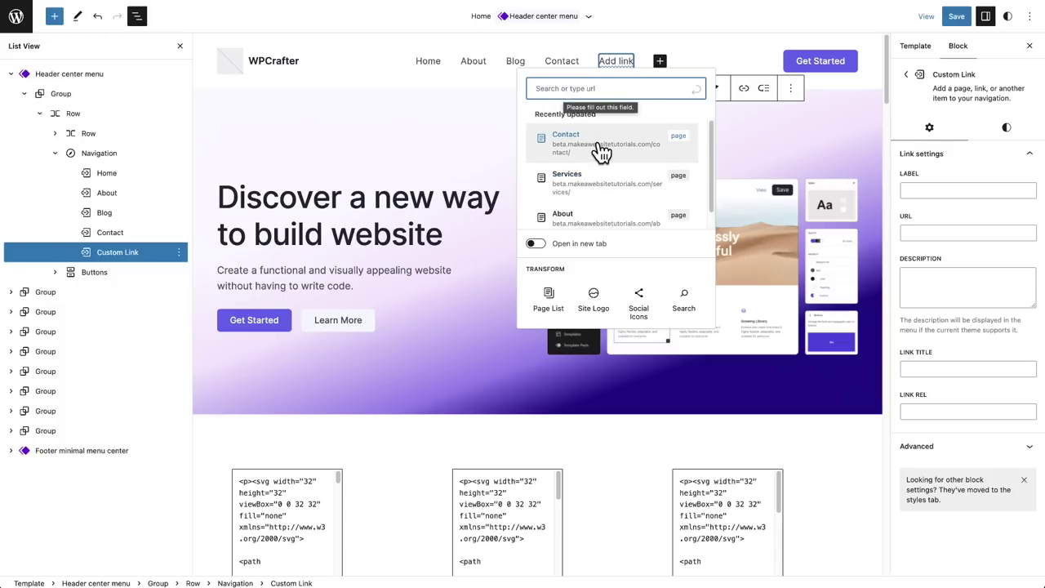
pyautogui.click(600, 183)
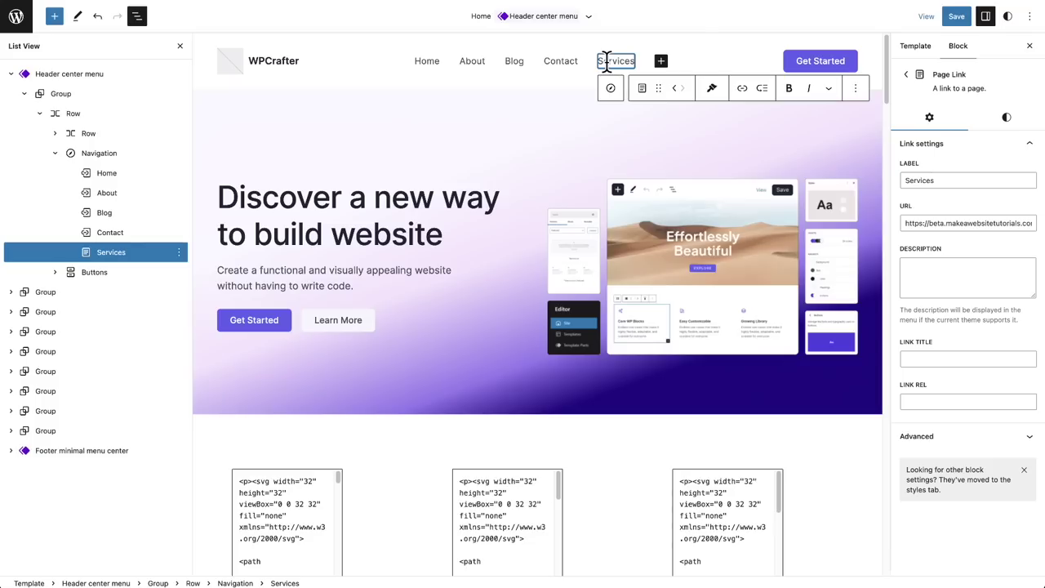
# Move the Services link ahead of Contact in the navigation menu, and reorder it to directly follow Home
pyautogui.click(677, 88)
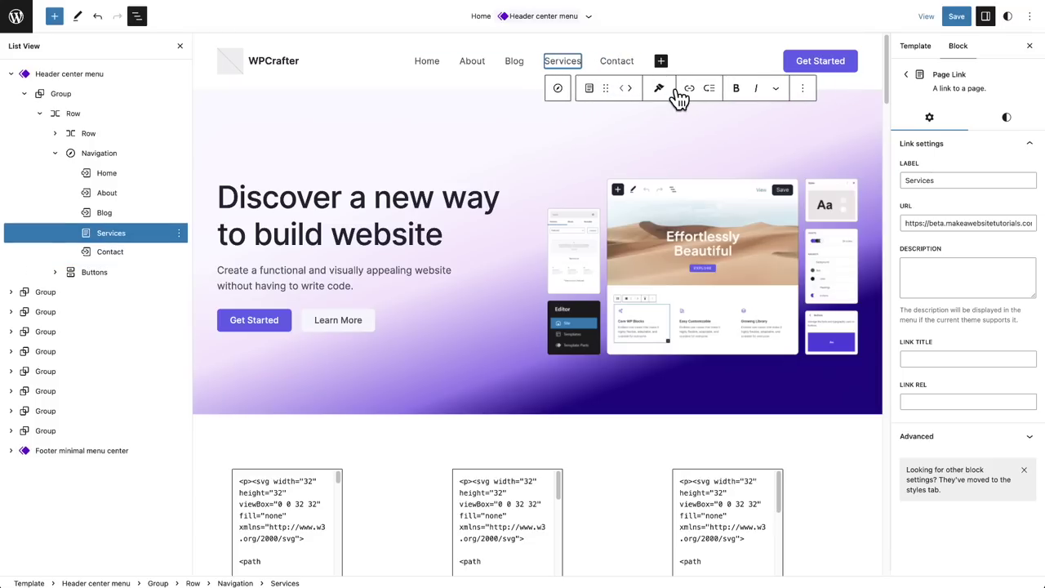
pyautogui.click(110, 155)
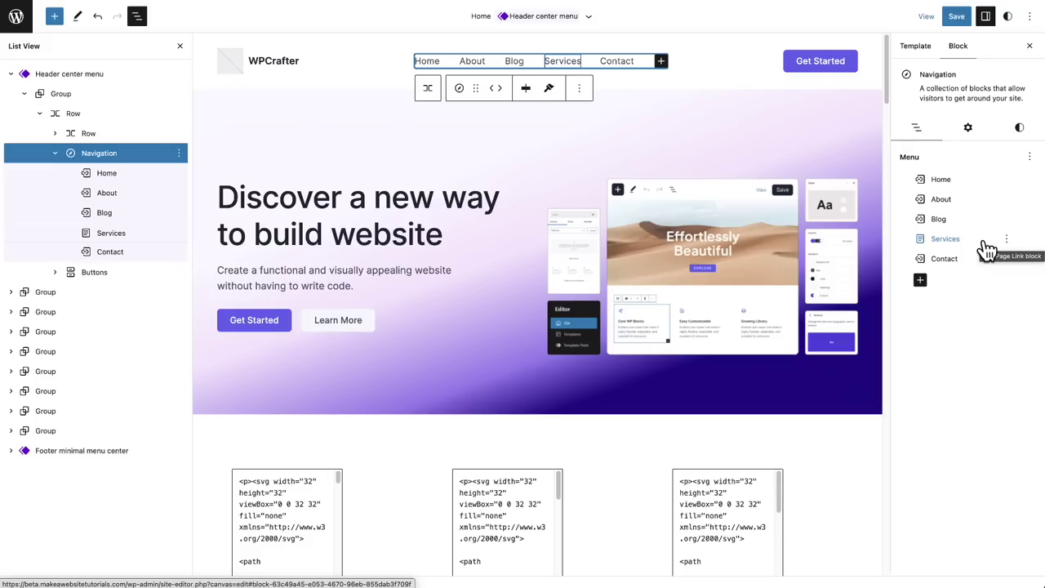
pyautogui.moveTo(988, 247); pyautogui.dragTo(967, 186)
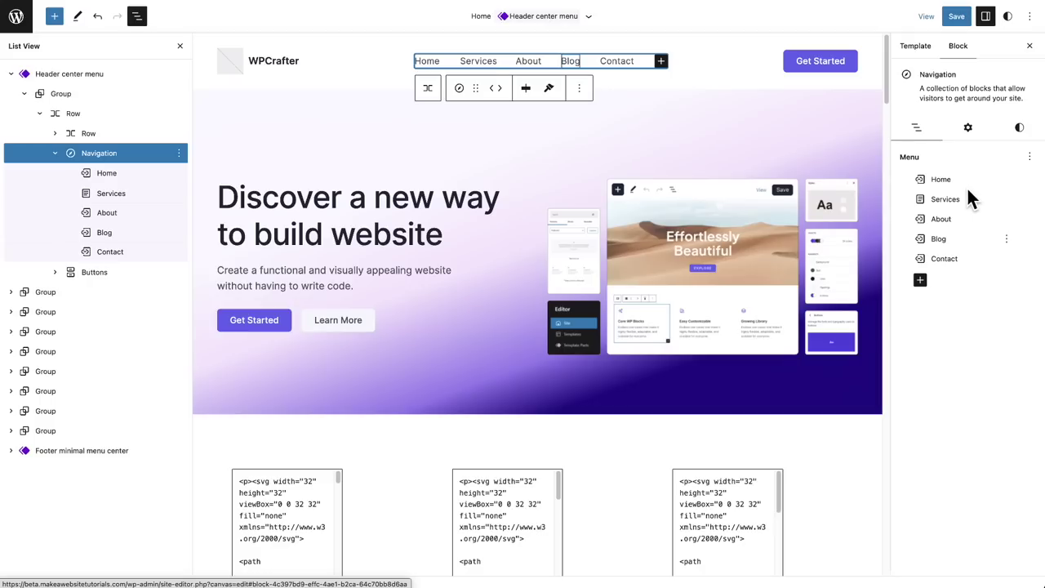
# Examine the Services link's settings, including its label, URL and description
pyautogui.click(962, 198)
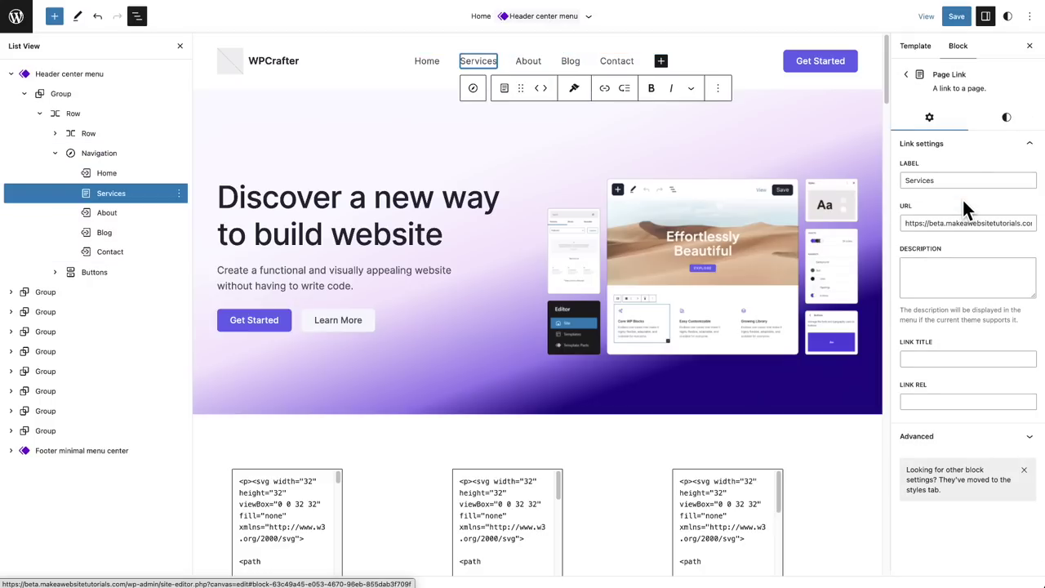
pyautogui.moveTo(947, 180); pyautogui.dragTo(906, 179)
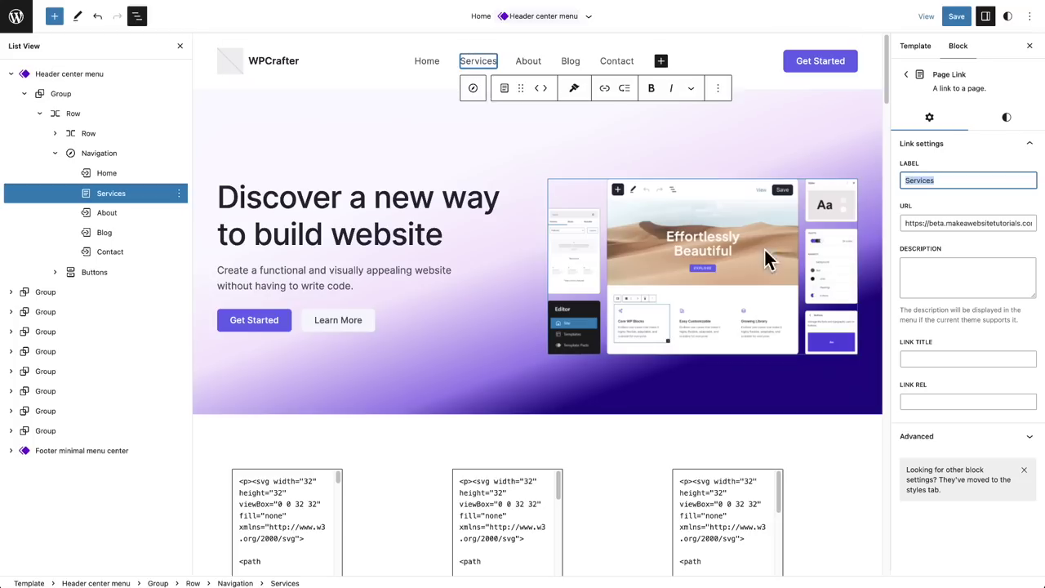
pyautogui.click(979, 223)
pyautogui.click(951, 272)
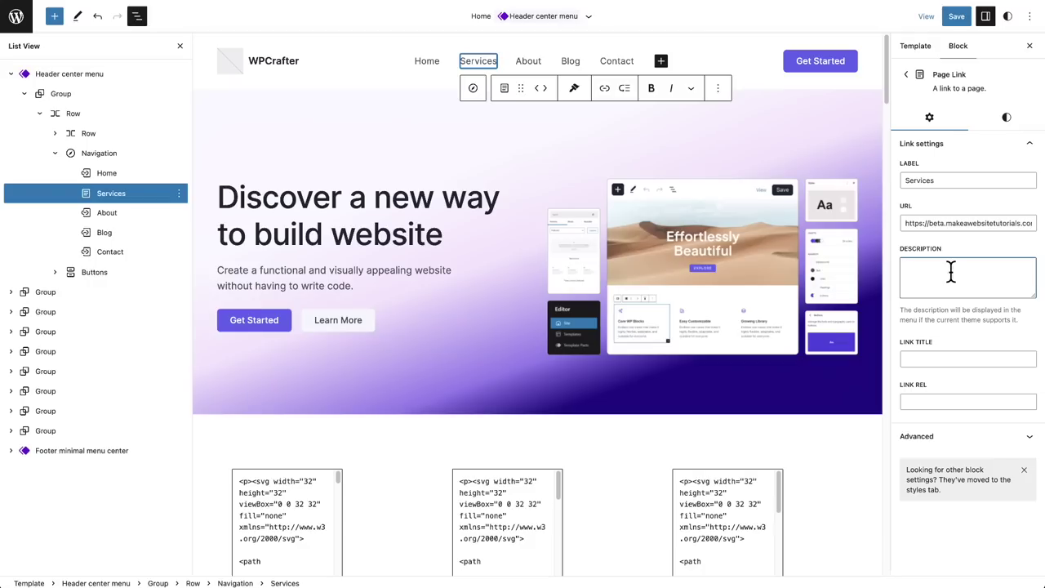
# Try a Search block as an additional item in the header navigation, and remove it again
pyautogui.click(661, 61)
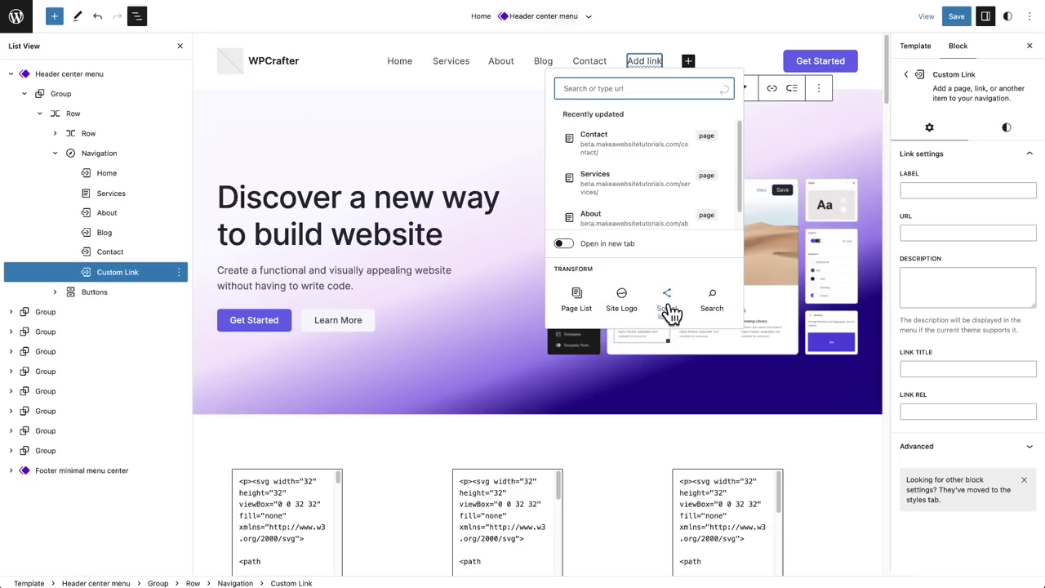
pyautogui.click(712, 304)
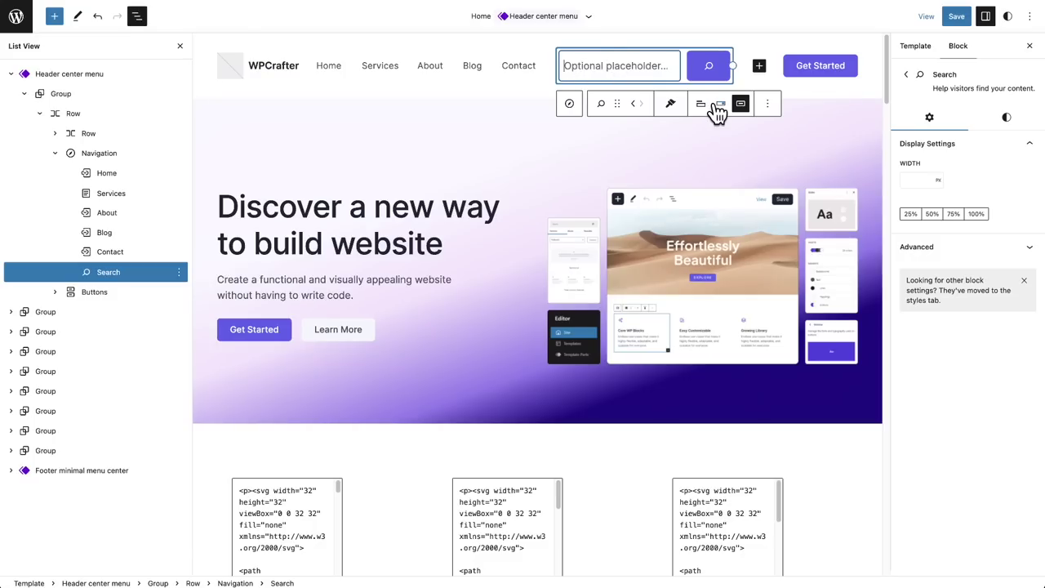
pyautogui.click(767, 104)
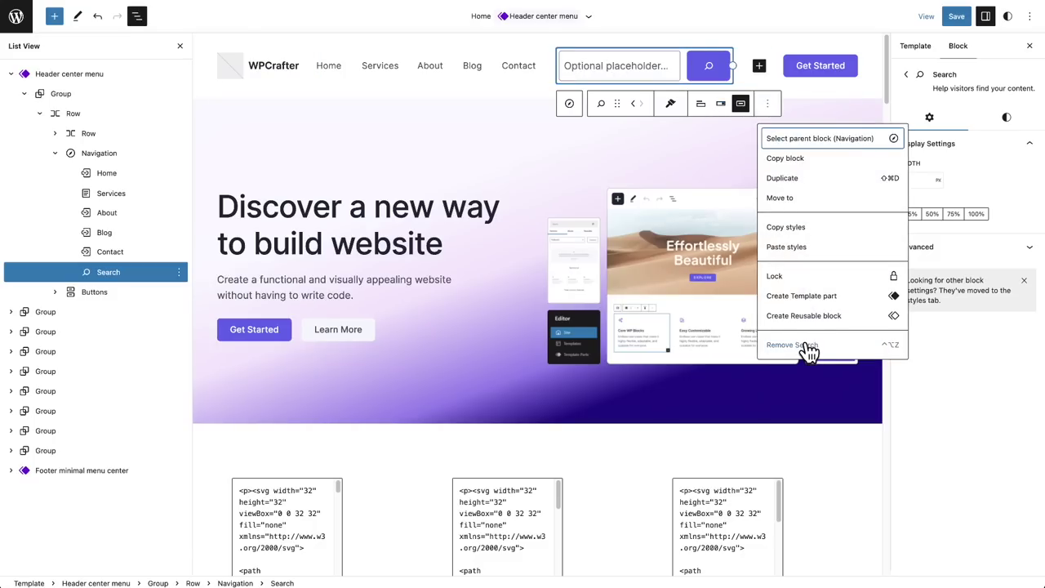
pyautogui.click(805, 344)
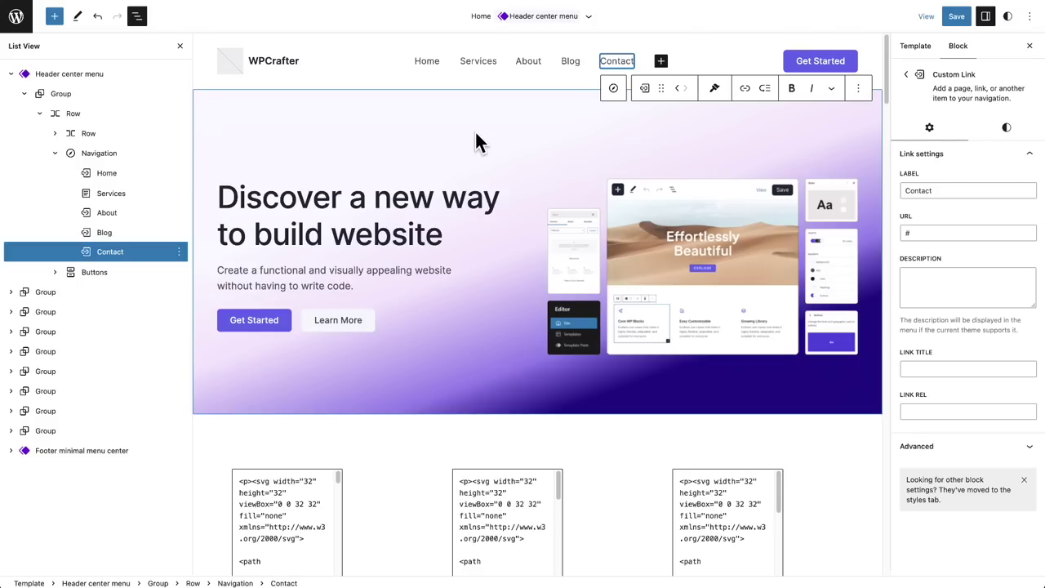
# View the global styles, examine the hero heading's block settings including Advanced, and select the Learn More button to view its settings
pyautogui.click(1009, 18)
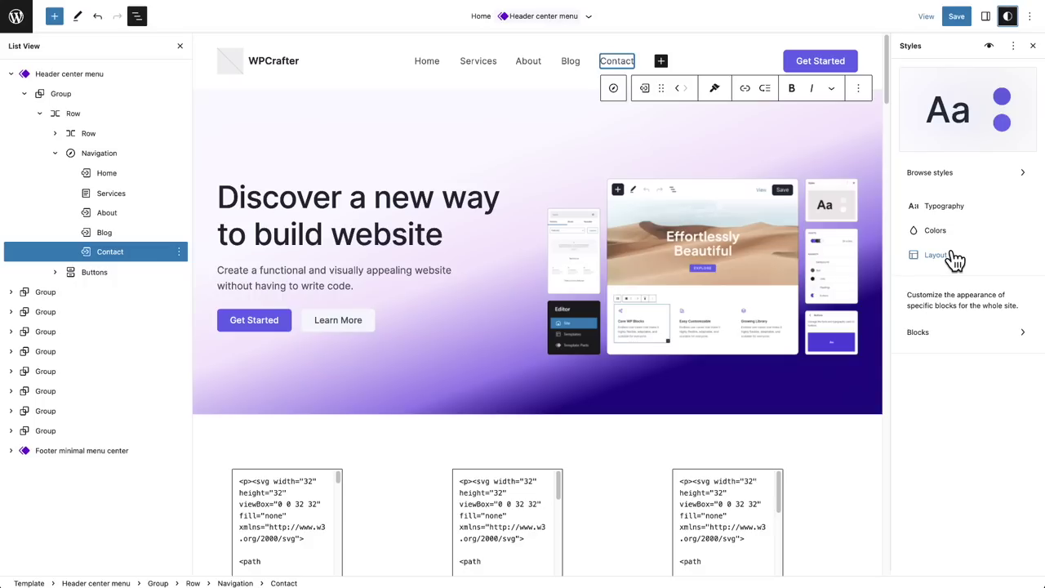
pyautogui.click(416, 199)
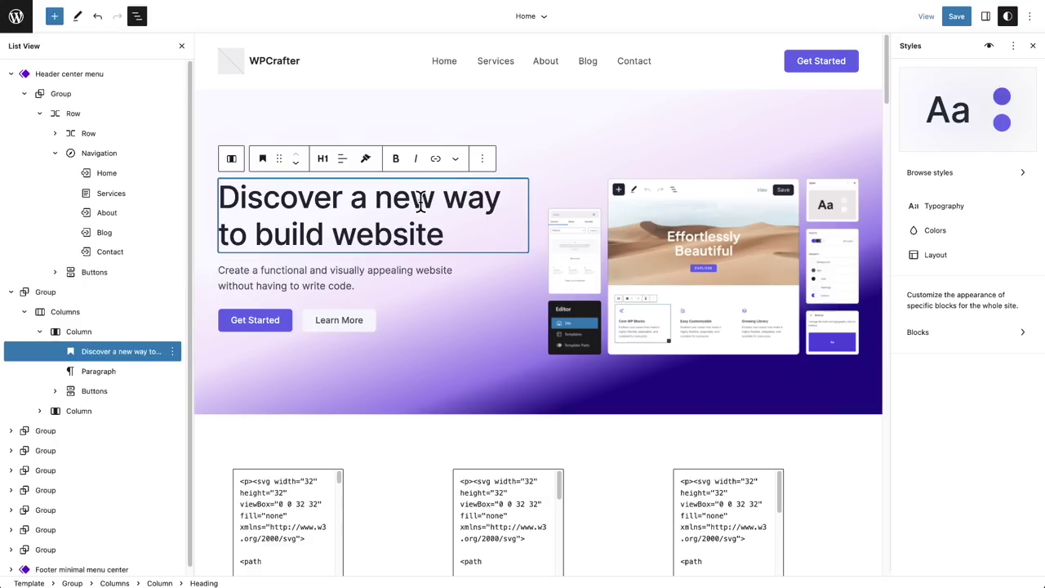
pyautogui.click(986, 17)
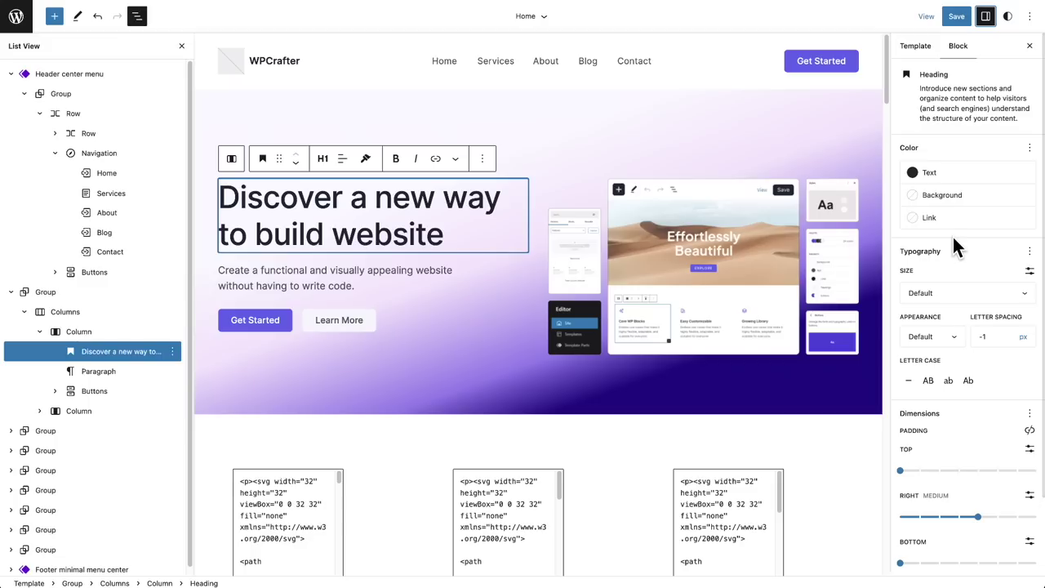
pyautogui.scroll(-2, 954, 244)
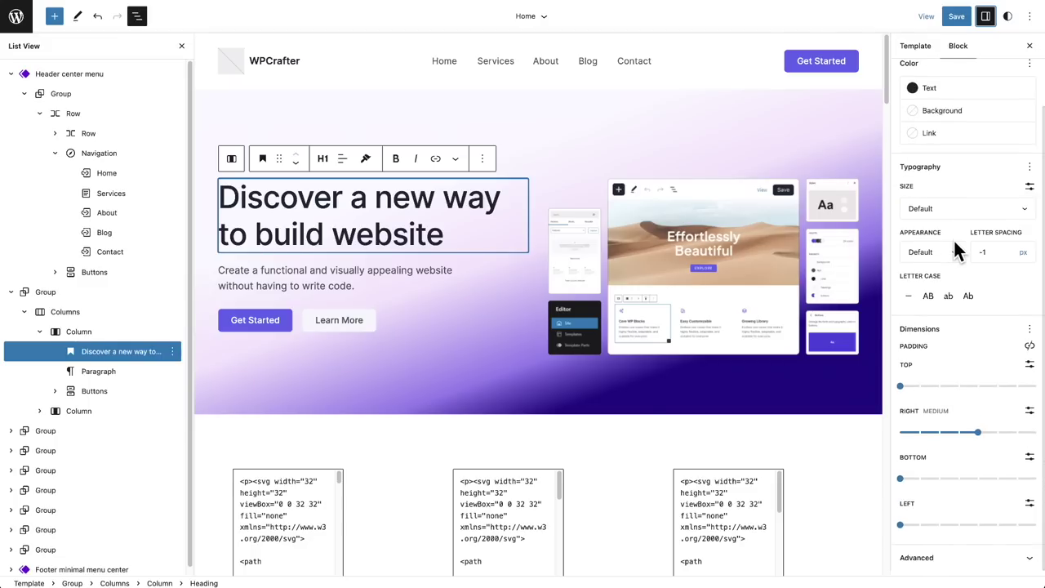
pyautogui.click(952, 558)
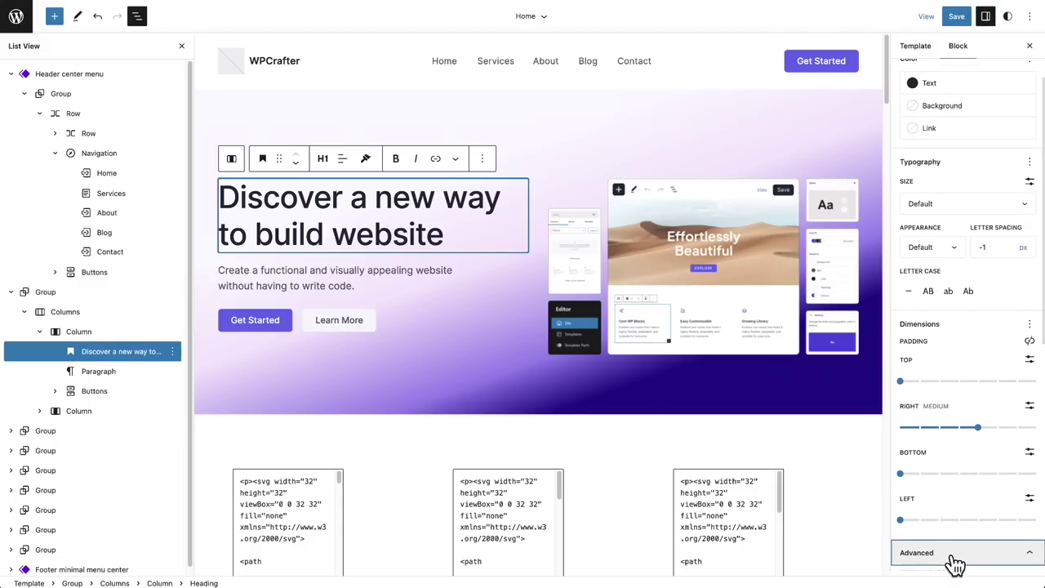
pyautogui.scroll(-10, 952, 472)
pyautogui.scroll(1, 943, 343)
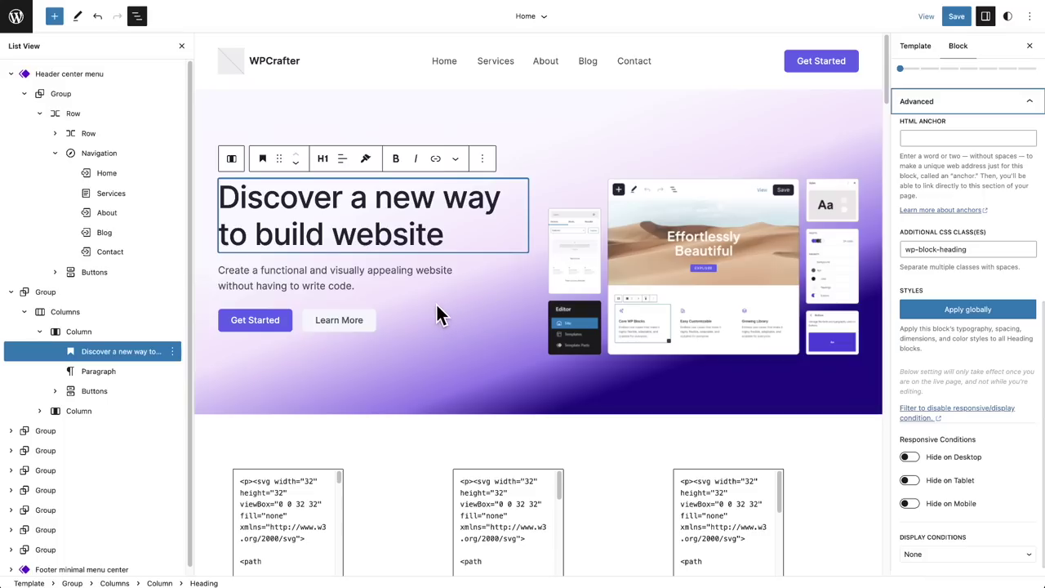
pyautogui.click(412, 318)
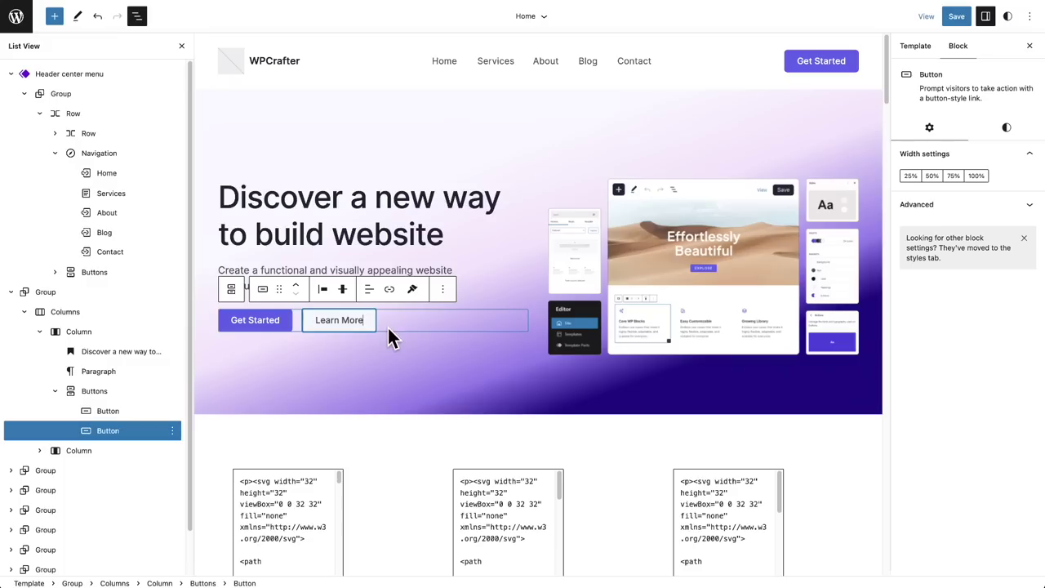
# View the site-wide Additional CSS editor in the global styles
pyautogui.click(1007, 16)
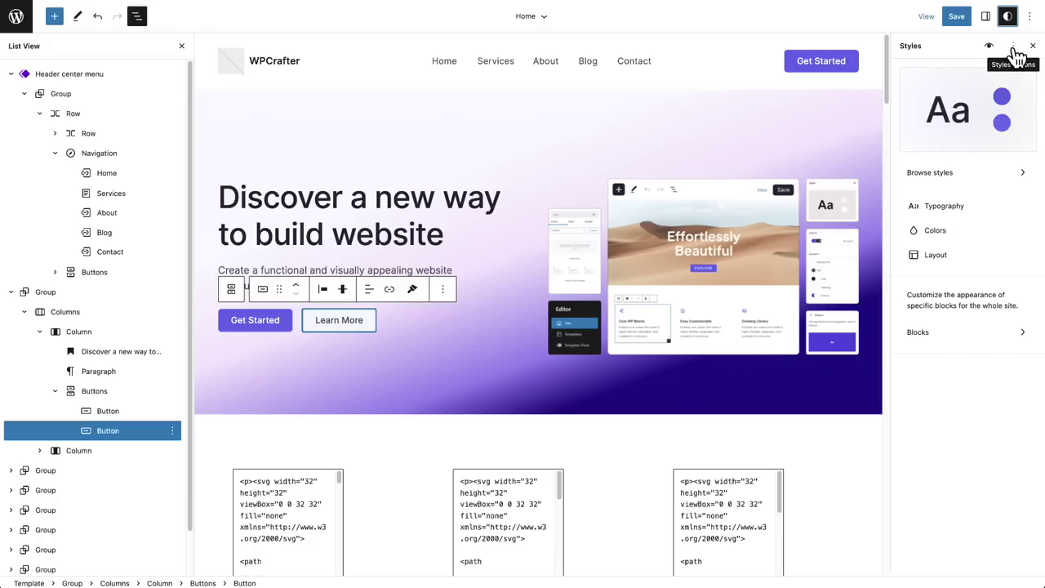
pyautogui.click(1013, 47)
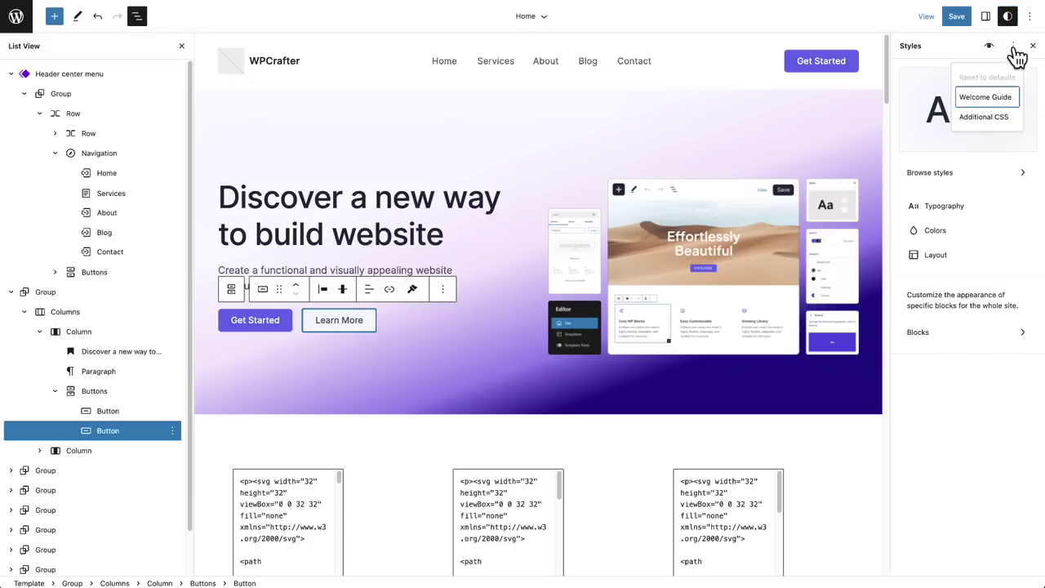
pyautogui.click(984, 118)
pyautogui.click(949, 189)
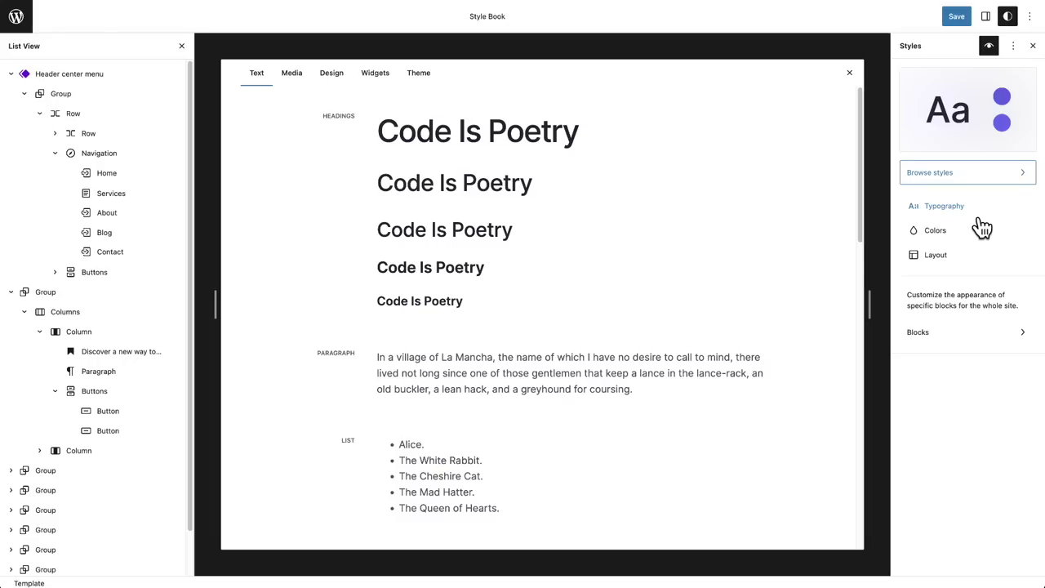
# View the additional CSS editors for the Heading and Button blocks through the Style Book
pyautogui.click(487, 210)
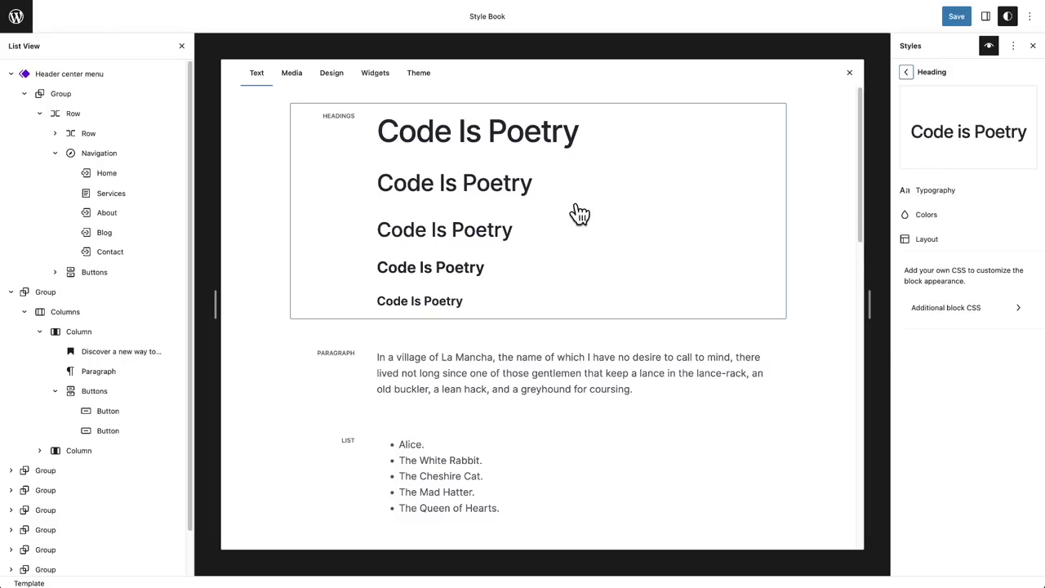
pyautogui.click(939, 314)
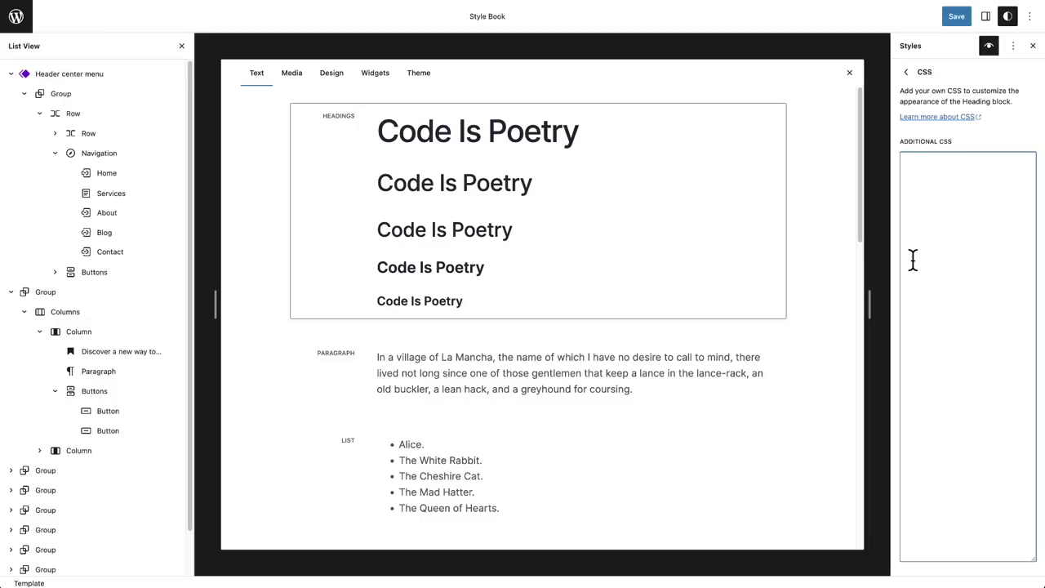
pyautogui.click(333, 75)
pyautogui.click(483, 133)
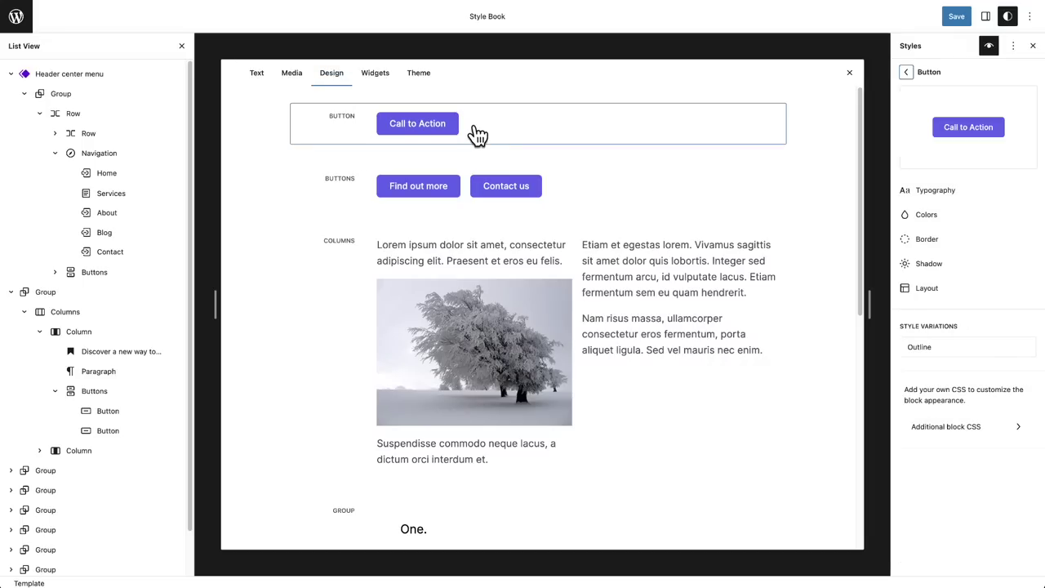
pyautogui.click(947, 427)
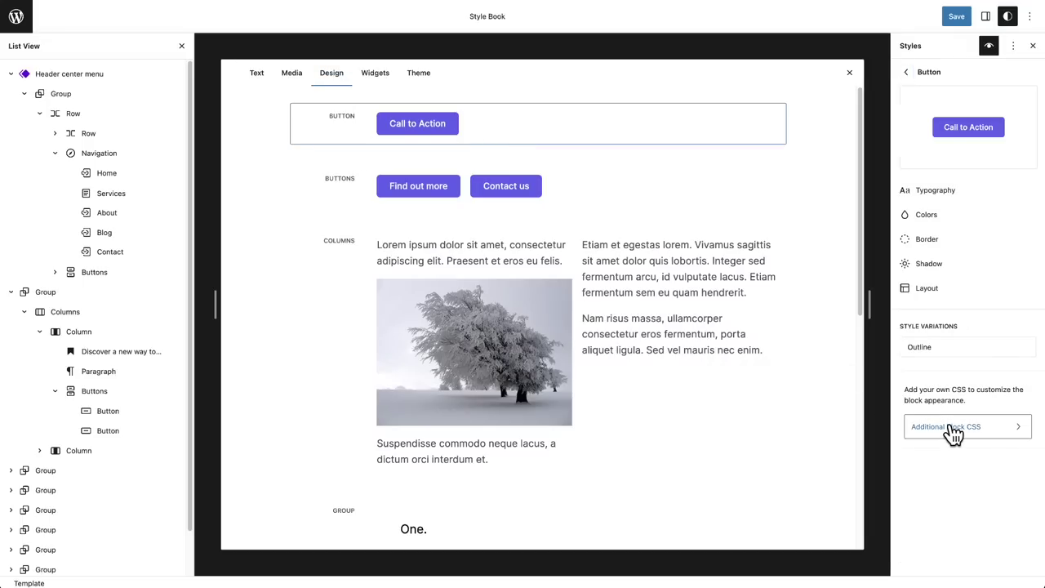
pyautogui.click(951, 391)
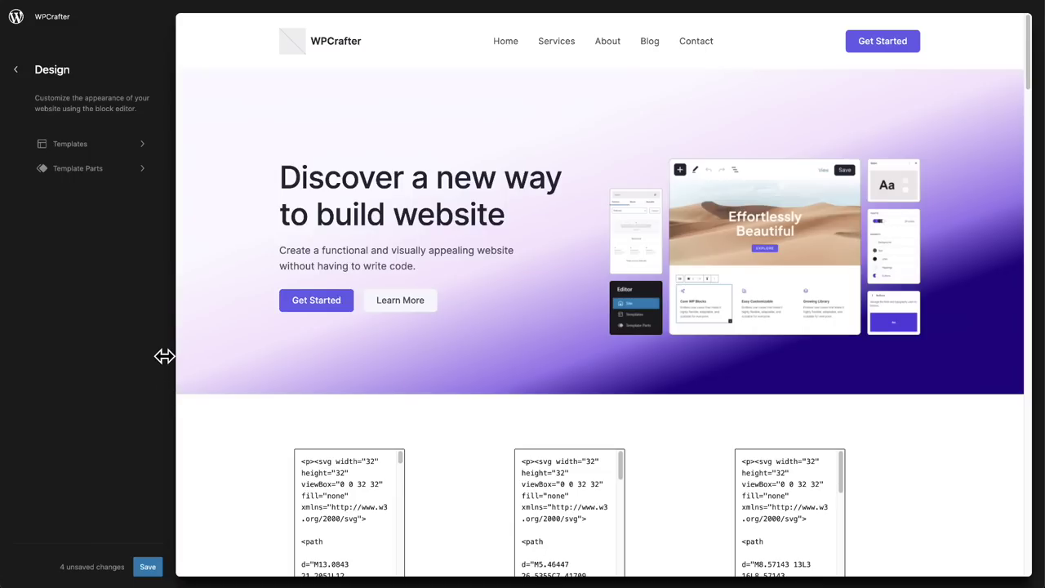
# Resize the site preview canvas to check the home page's responsive layout
pyautogui.moveTo(166, 335); pyautogui.dragTo(110, 290)
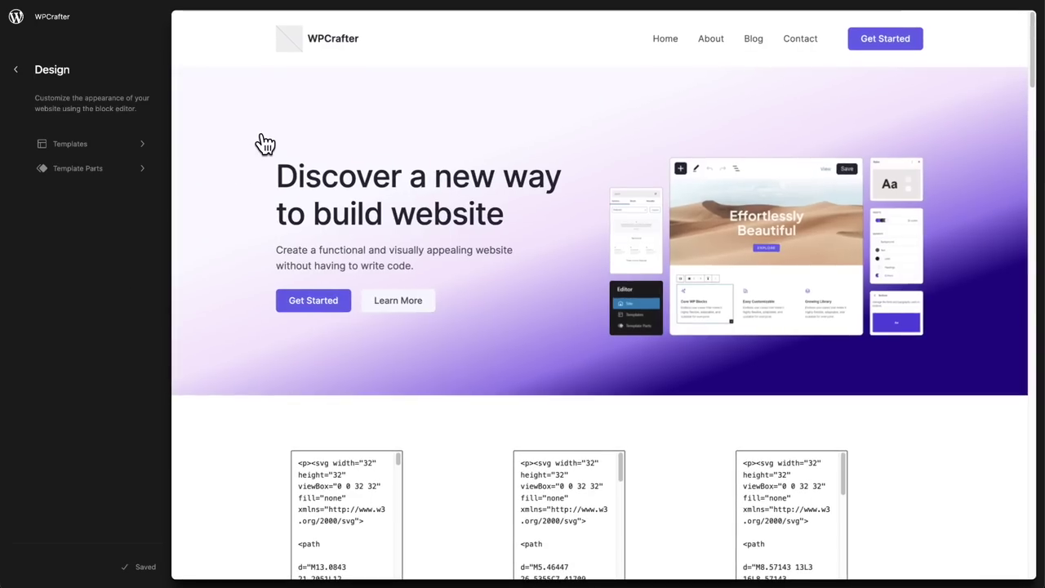
# Open the Home template for editing, and turn the Header's transparent header option off and on again
pyautogui.click(261, 131)
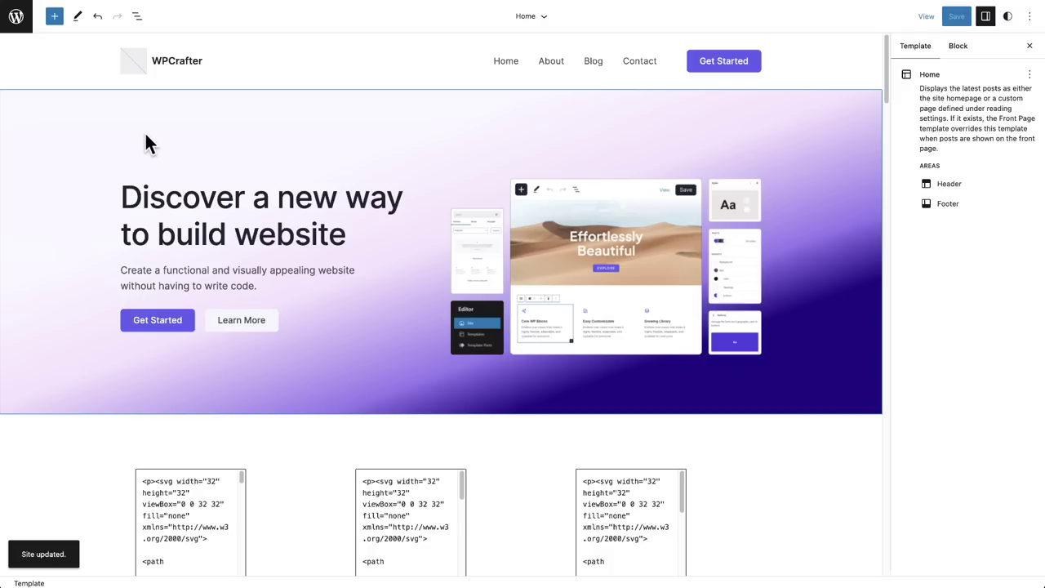
pyautogui.click(135, 16)
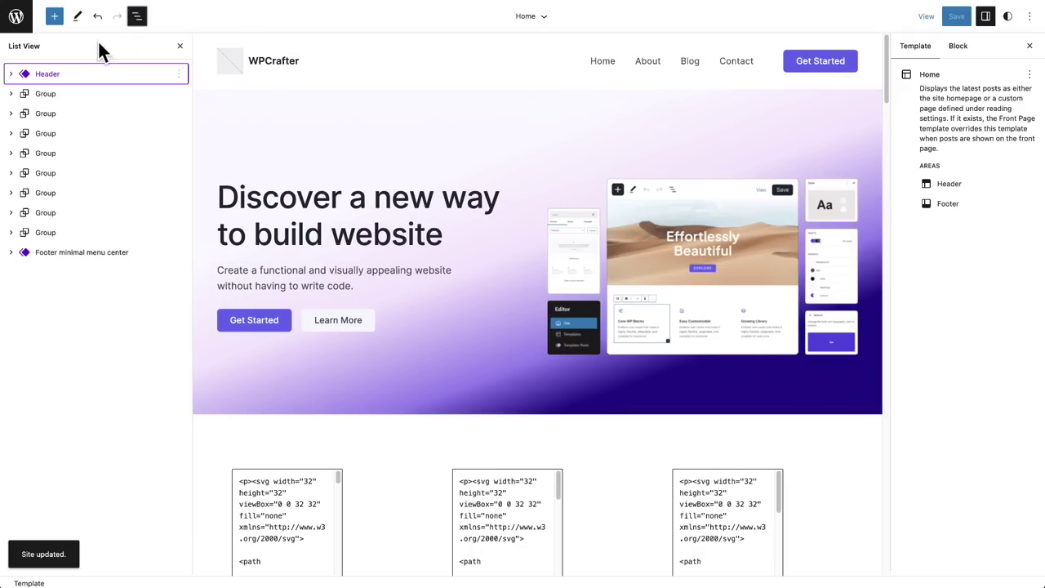
pyautogui.click(67, 79)
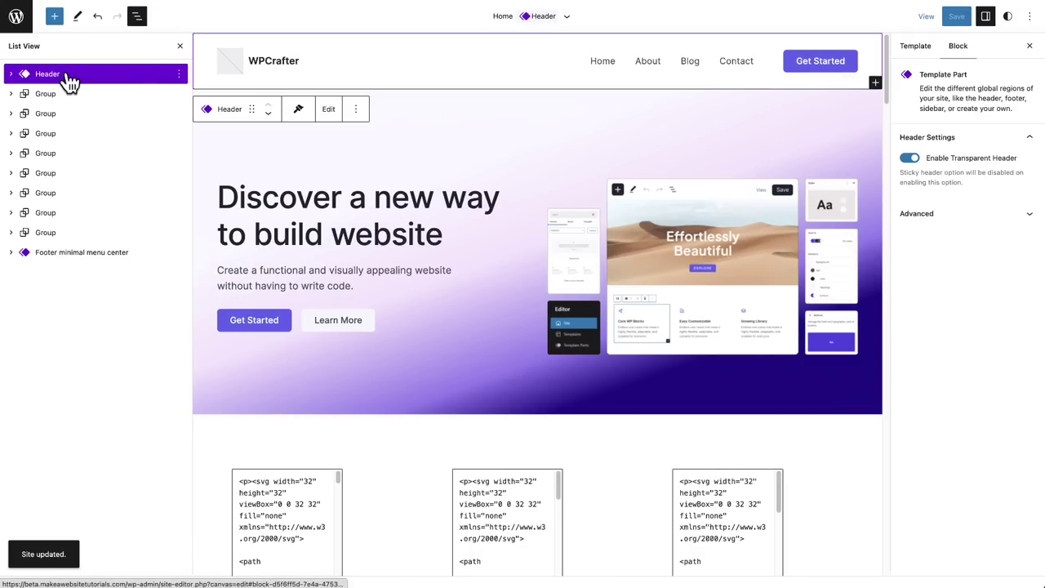
pyautogui.click(911, 159)
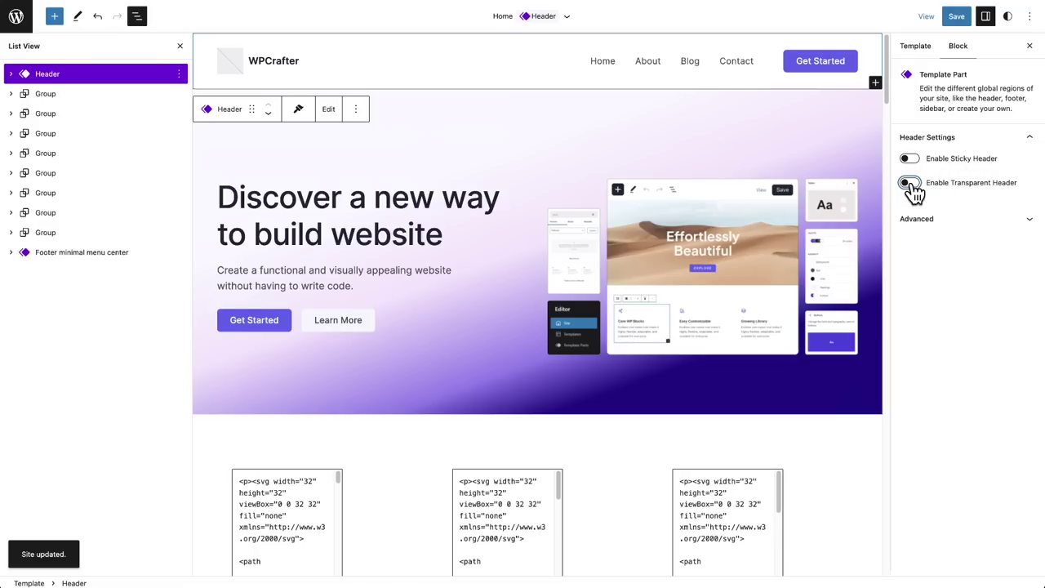
pyautogui.click(911, 183)
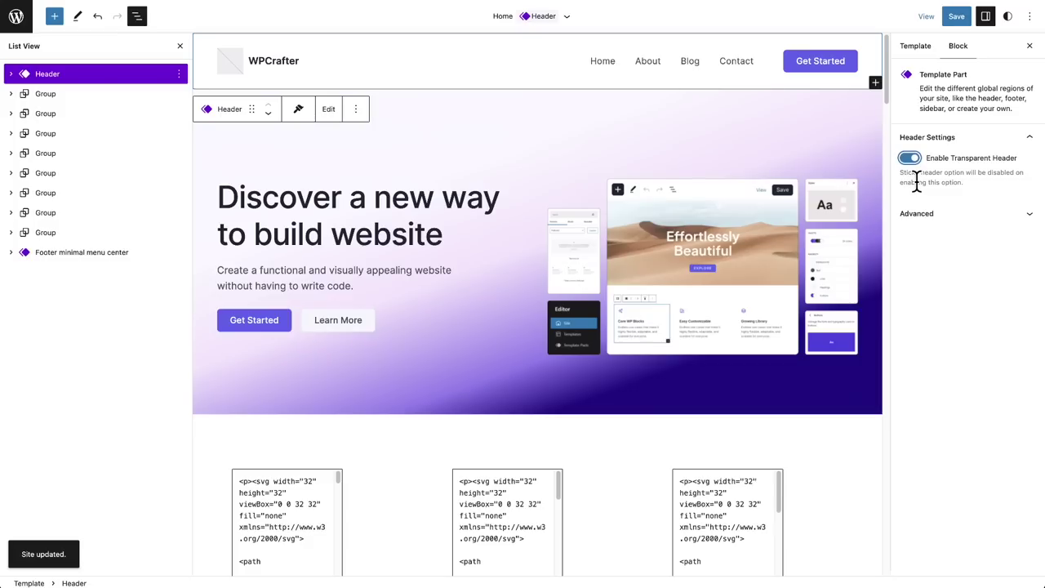
# View the live home page to check the transparent header, and return to the site editor
pyautogui.click(925, 18)
pyautogui.click(863, 120)
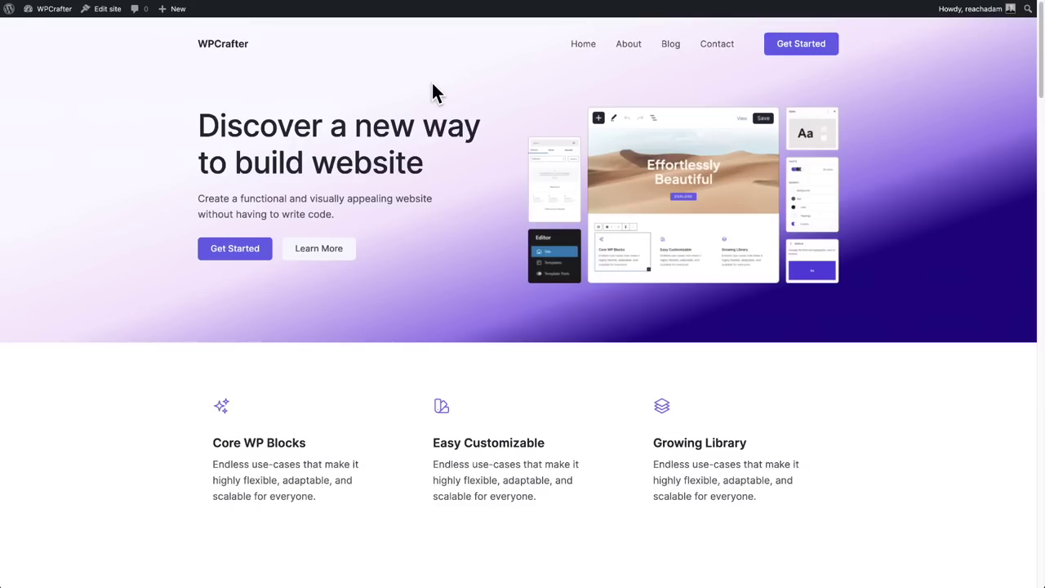
pyautogui.hotkey('ctrl', 'w')
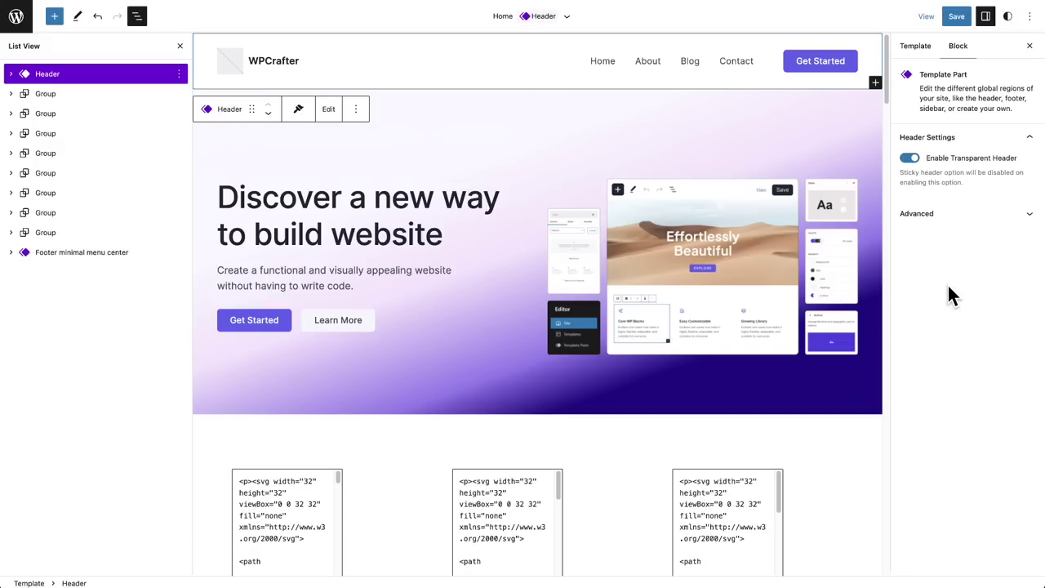
# Examine the global typography settings for text, including the list of available fonts
pyautogui.click(1009, 20)
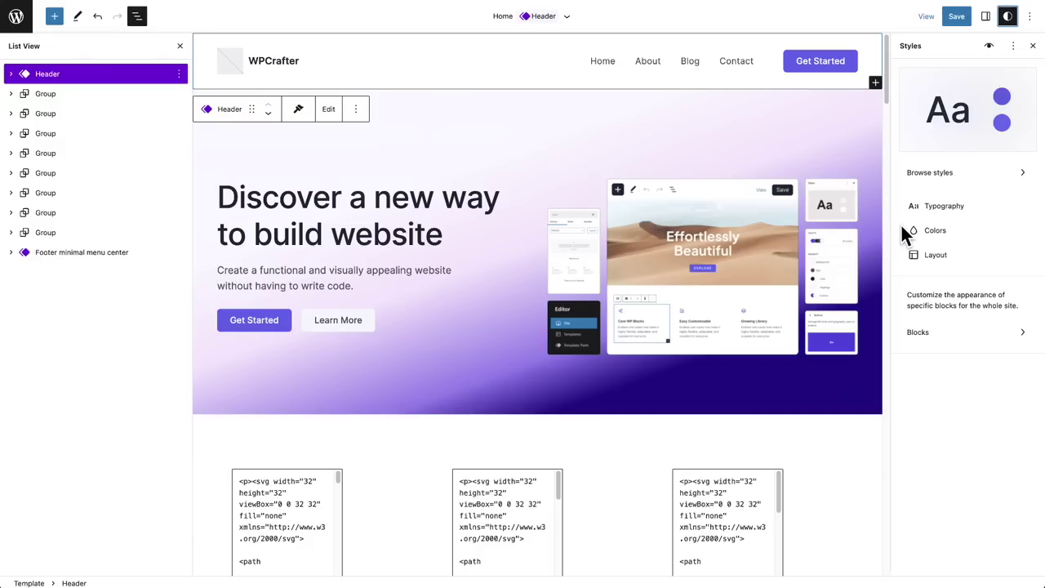
pyautogui.click(954, 209)
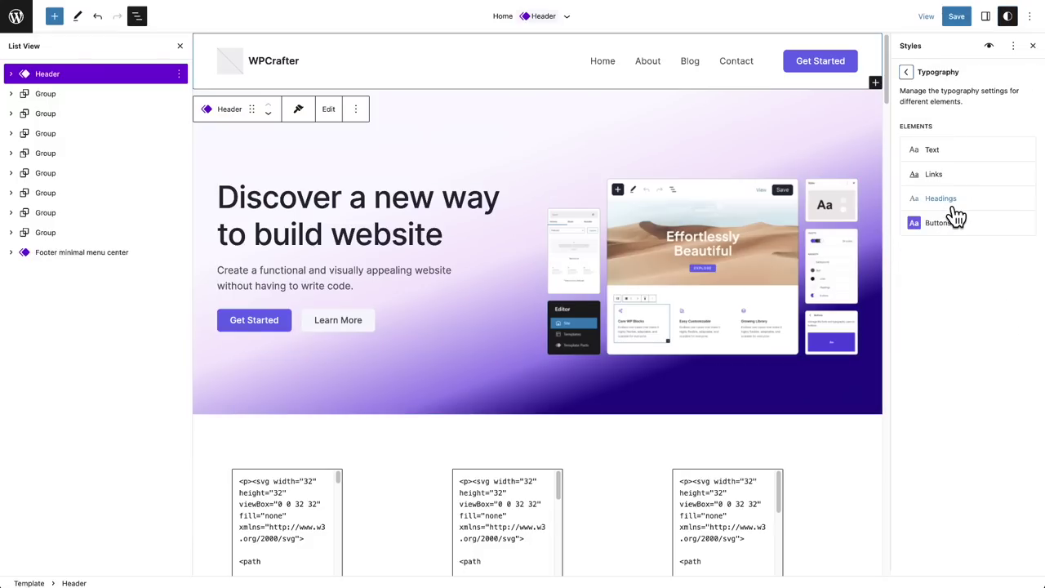
pyautogui.click(953, 154)
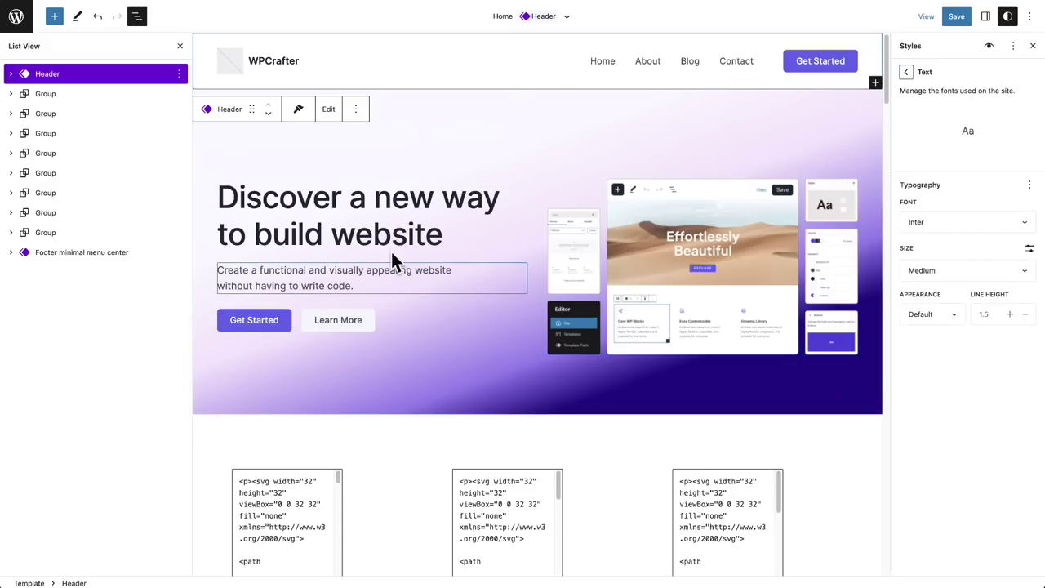
pyautogui.click(979, 222)
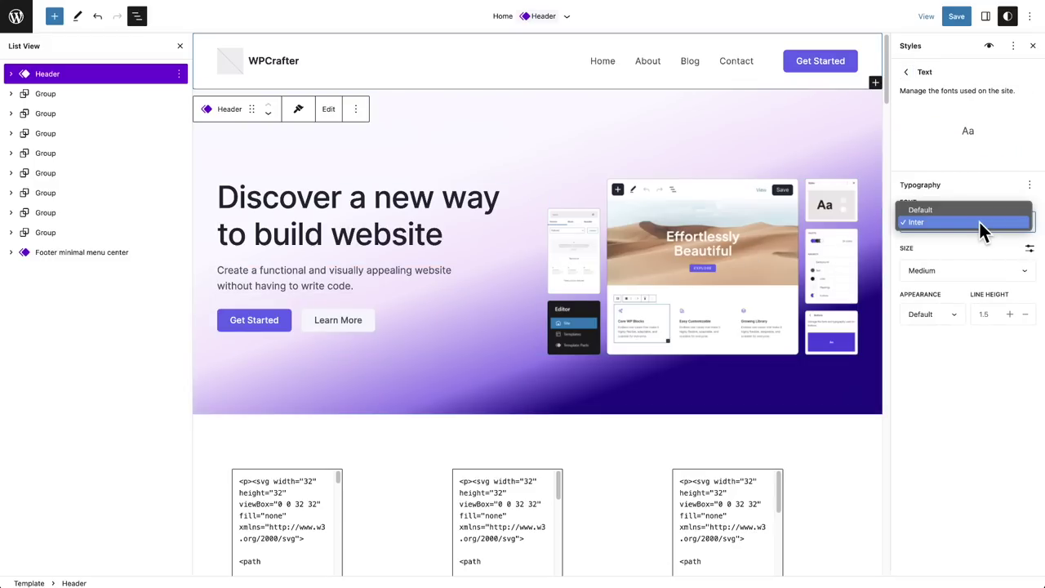
pyautogui.click(980, 222)
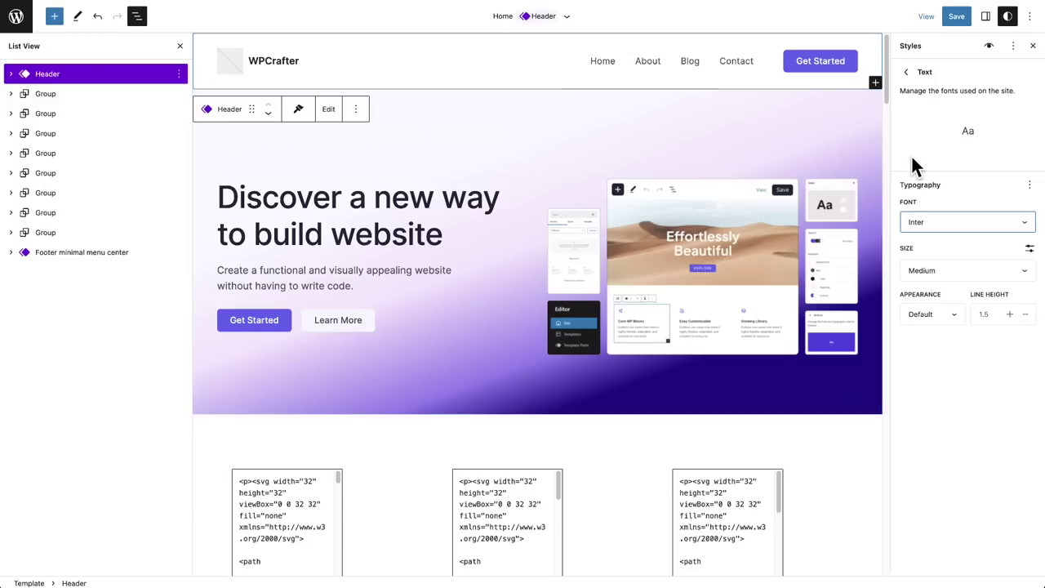
pyautogui.click(1010, 226)
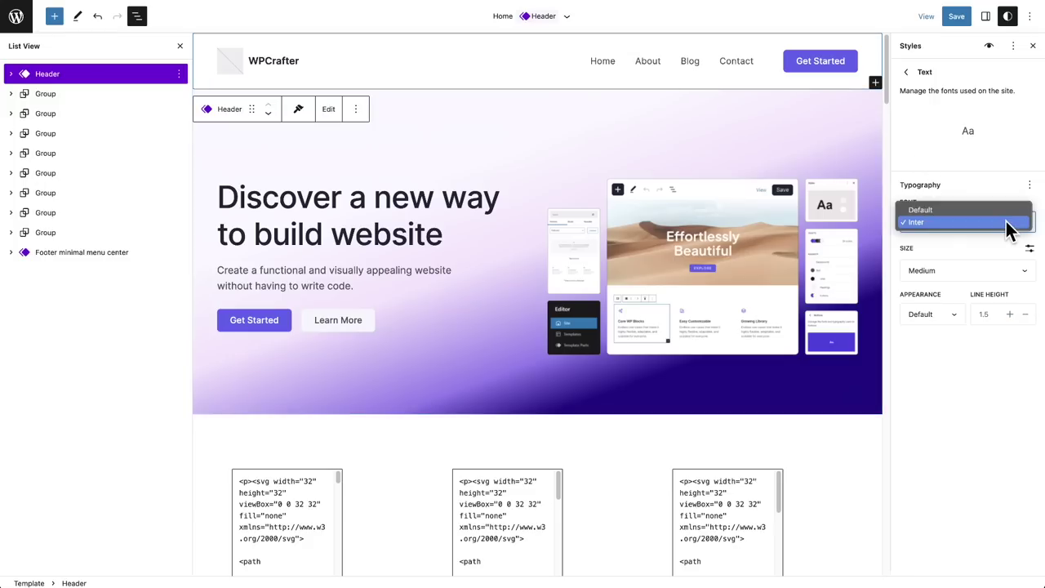
pyautogui.click(960, 187)
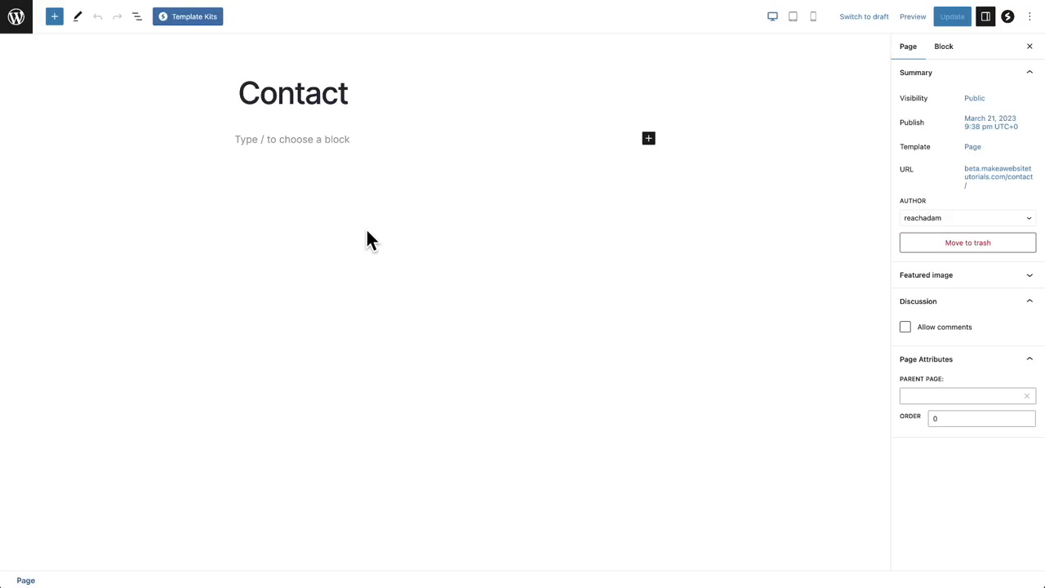
# Hide the Contact page's title and show it again
pyautogui.click(381, 96)
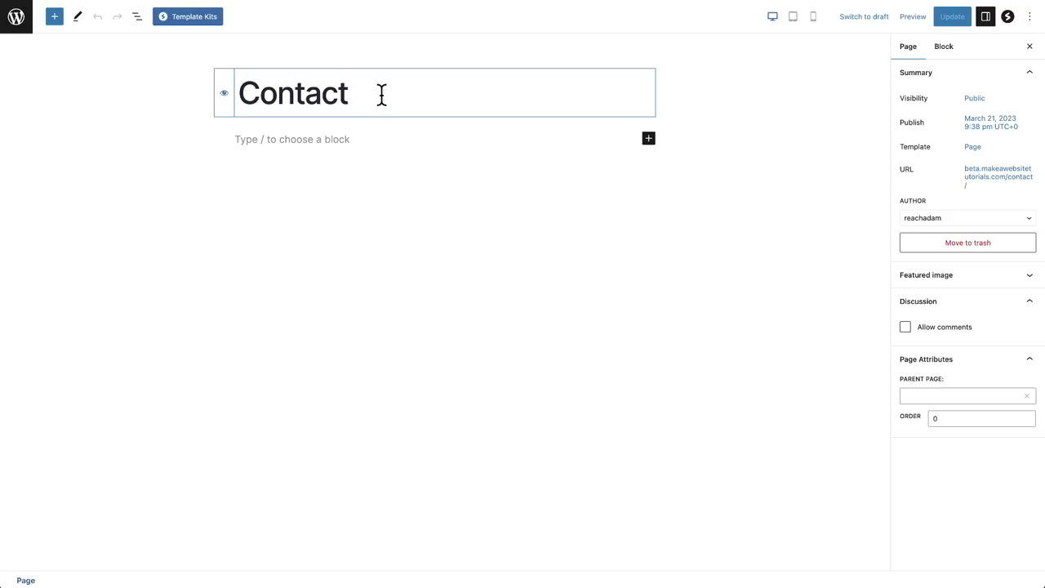
pyautogui.click(224, 95)
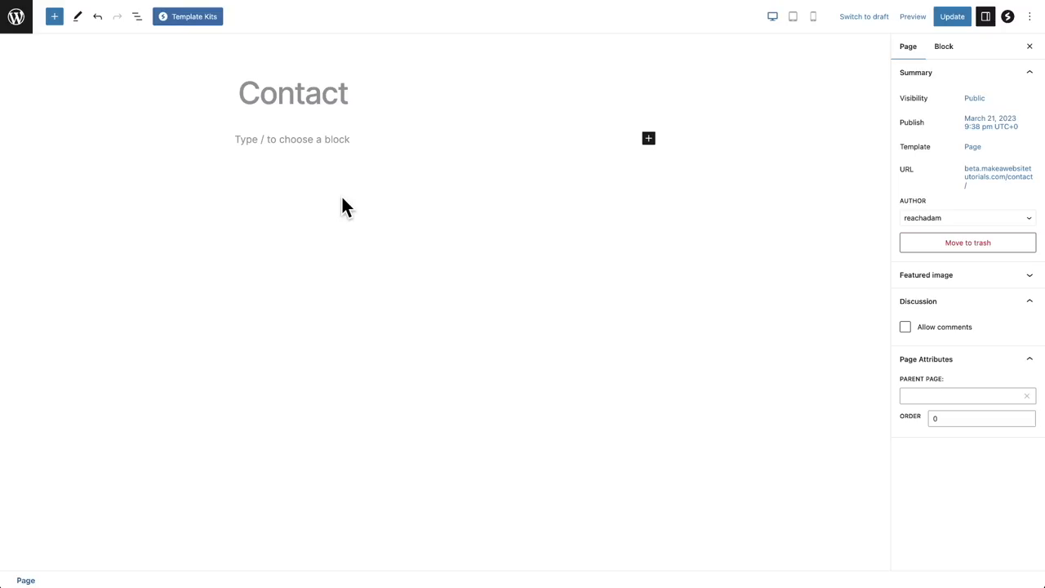
pyautogui.click(224, 93)
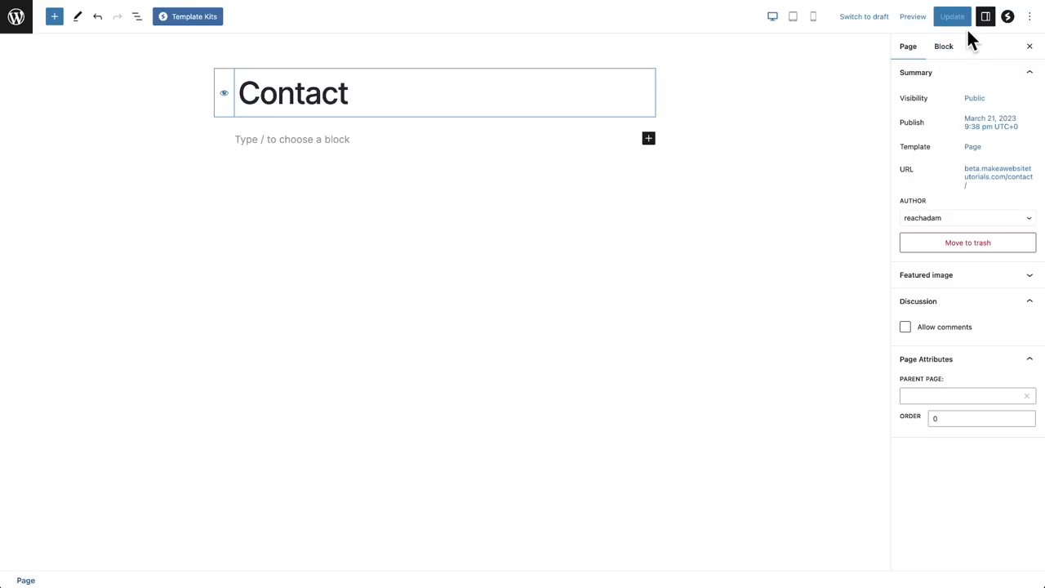
# Disable the header and footer for the Contact page in the Spectra page settings, and re-enable the header
pyautogui.click(1008, 17)
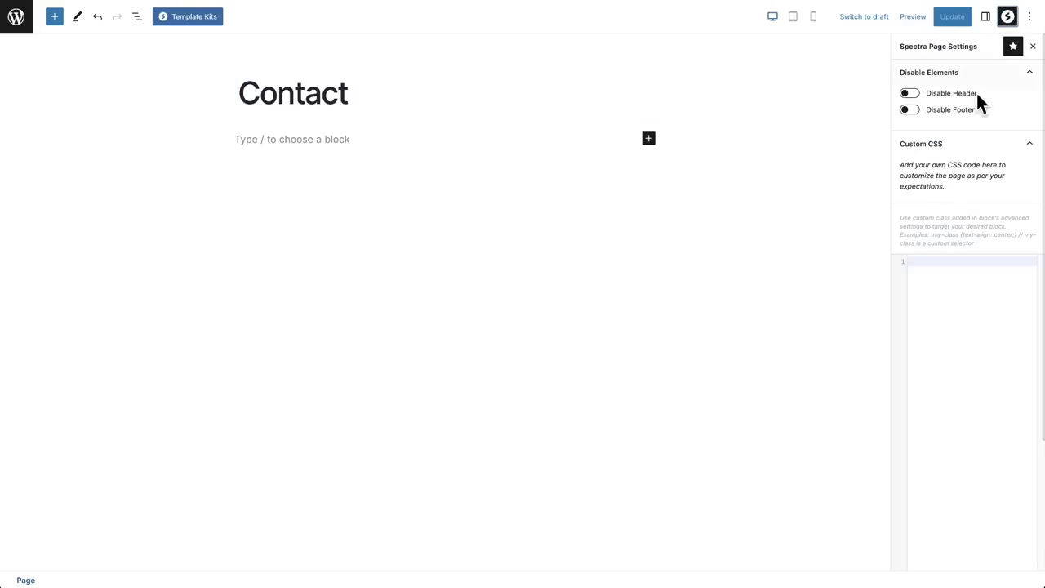
pyautogui.click(912, 97)
pyautogui.click(913, 112)
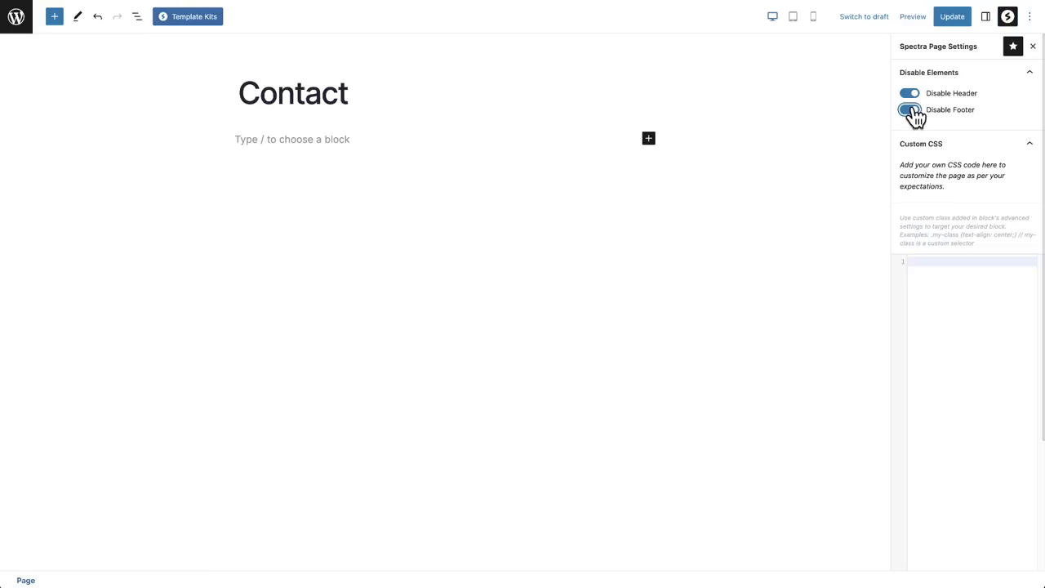
pyautogui.click(911, 96)
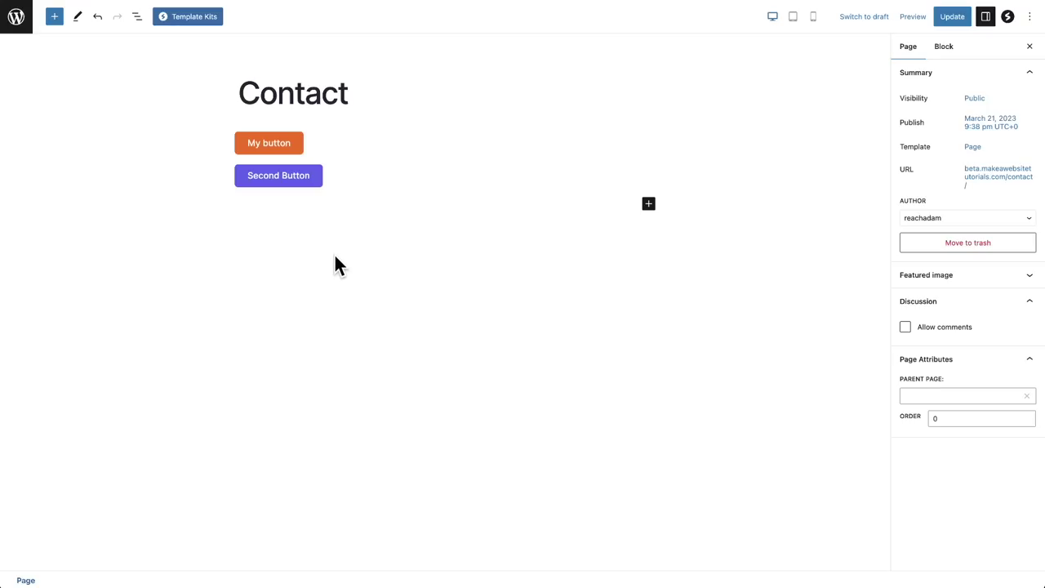
# Copy the styles of the orange "My button" block and paste them onto the "Second Button" block
pyautogui.click(360, 139)
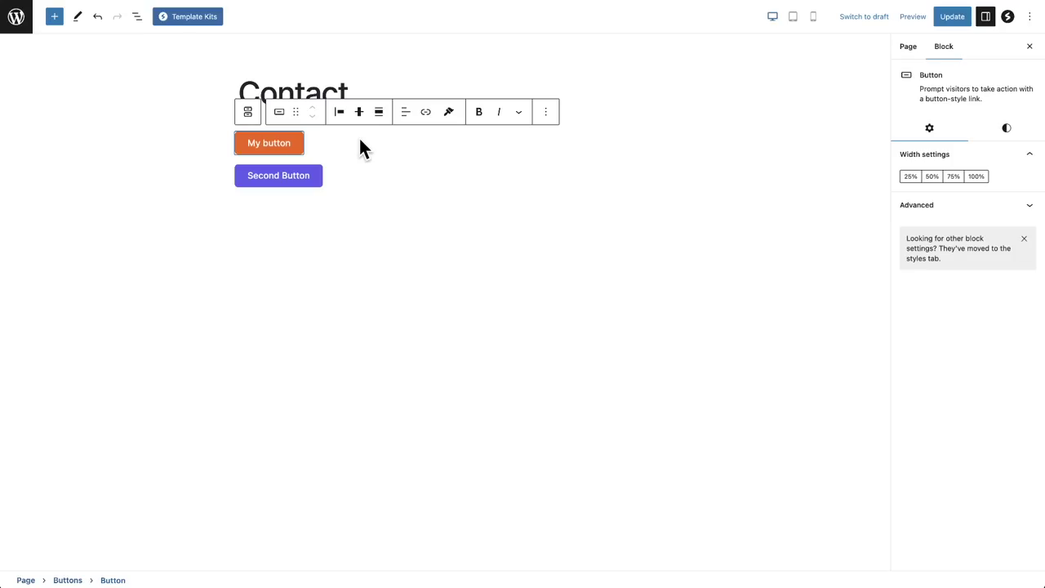
pyautogui.click(545, 115)
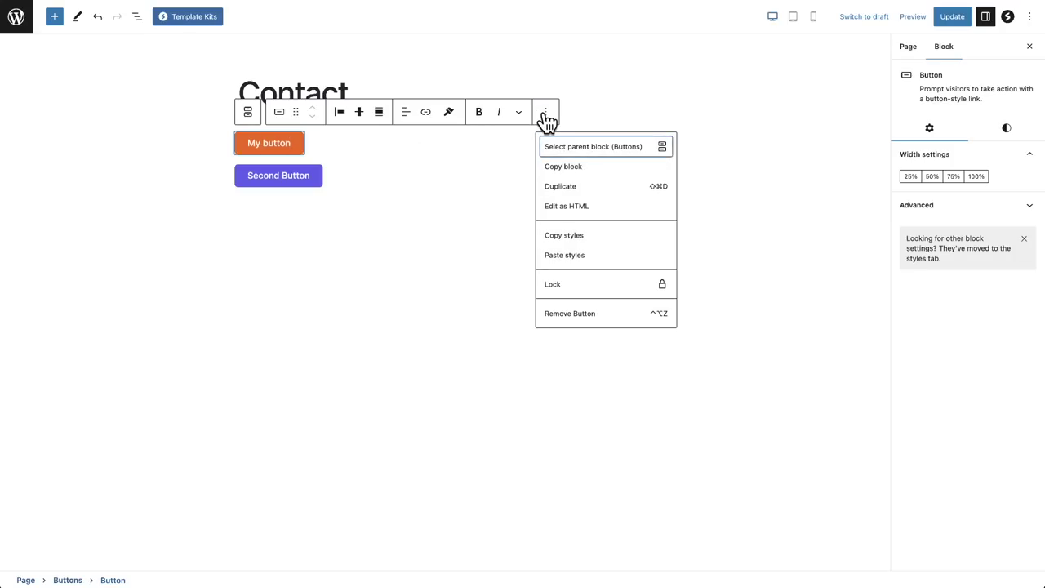
pyautogui.click(567, 239)
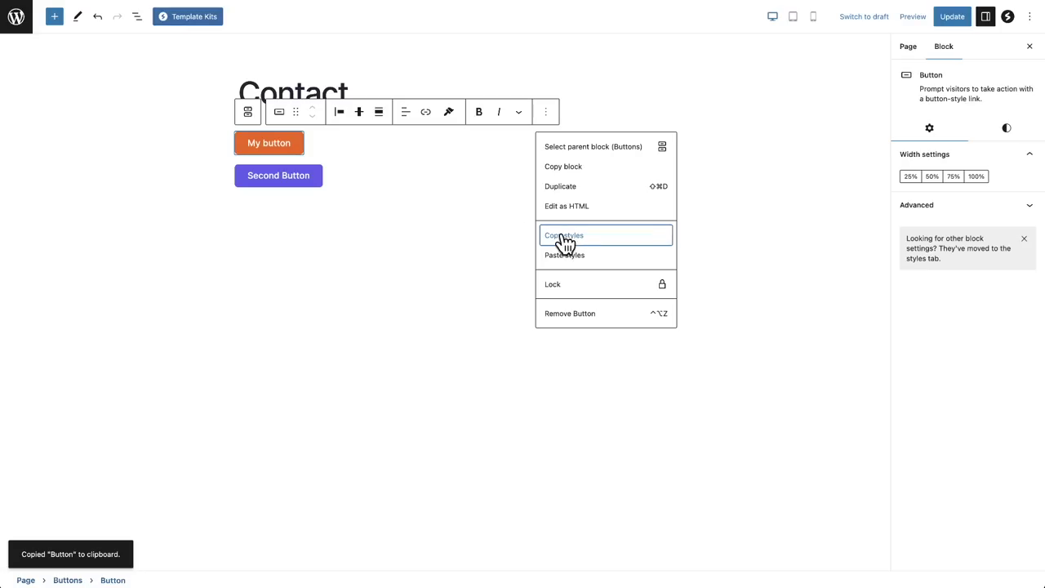
pyautogui.click(377, 175)
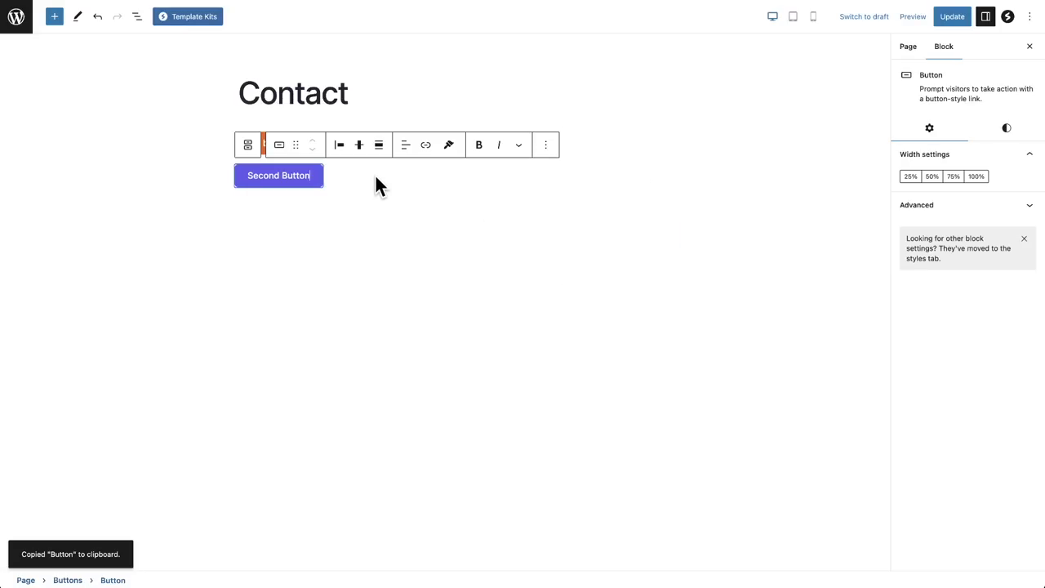
pyautogui.click(547, 148)
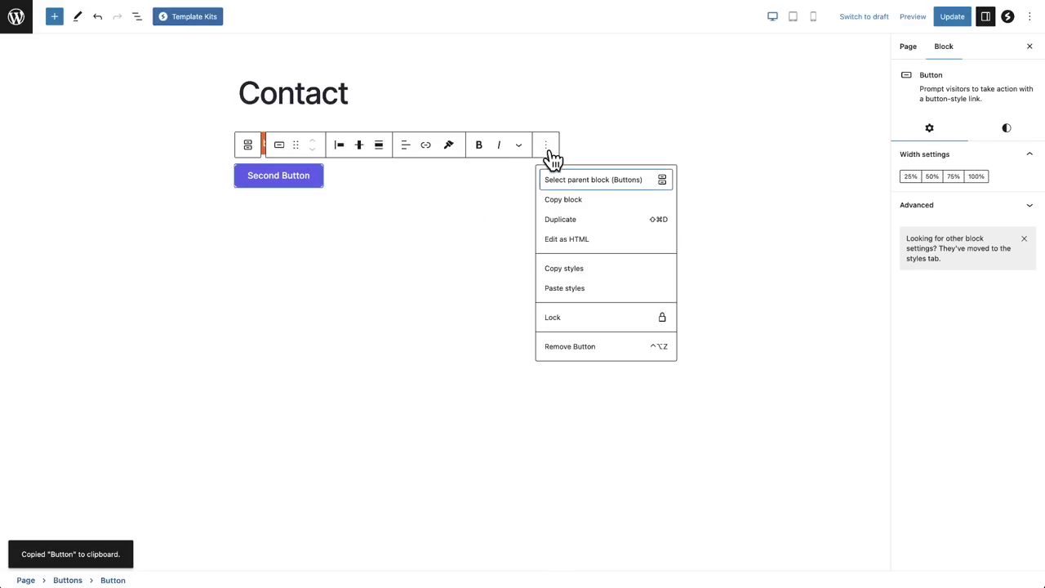
pyautogui.click(567, 289)
pyautogui.click(426, 283)
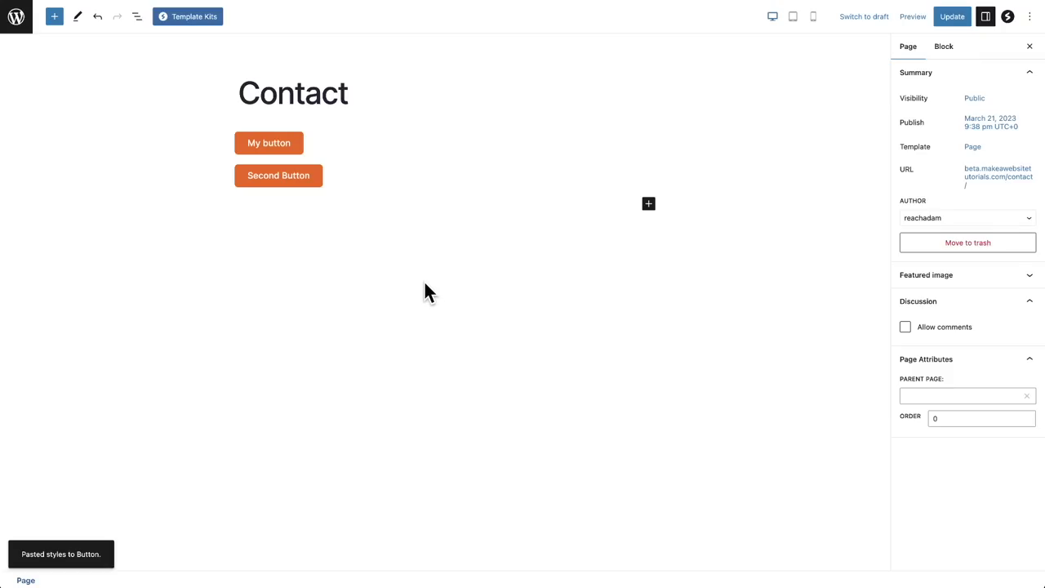
# View the copy and paste style options of the "Second Button" block, and close them without choosing one
pyautogui.click(371, 175)
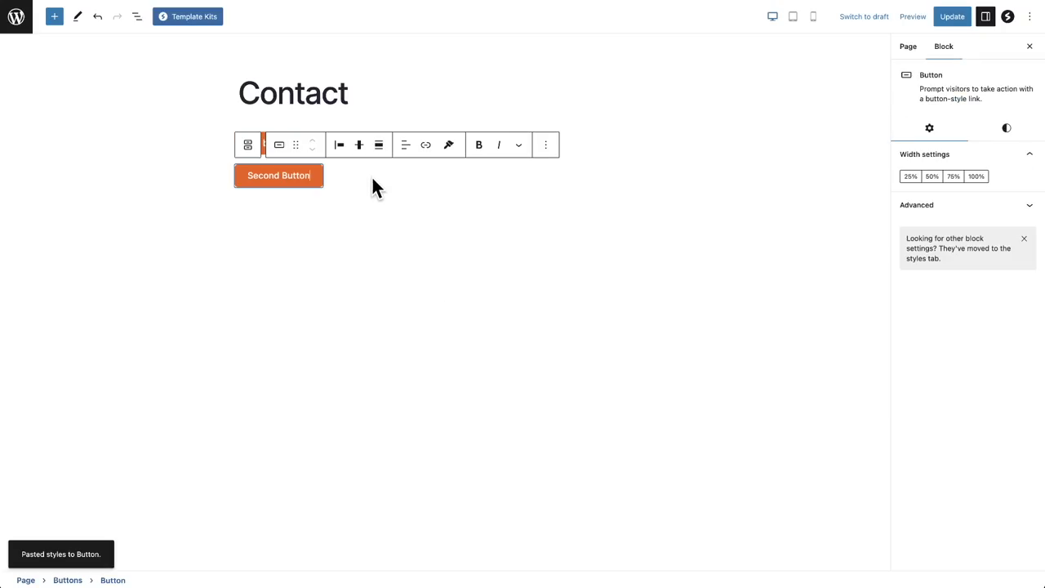
pyautogui.click(451, 153)
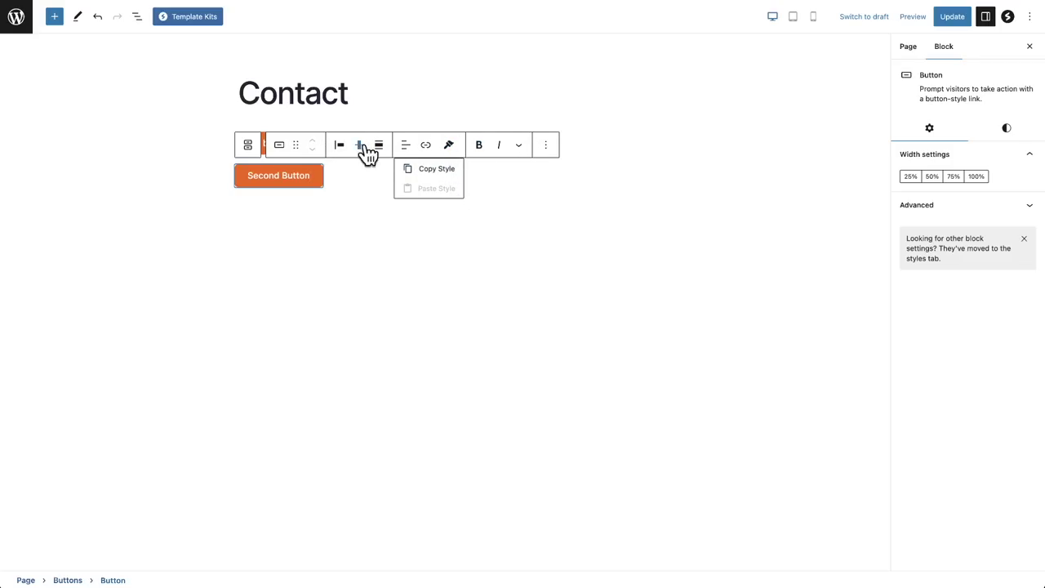
pyautogui.click(365, 219)
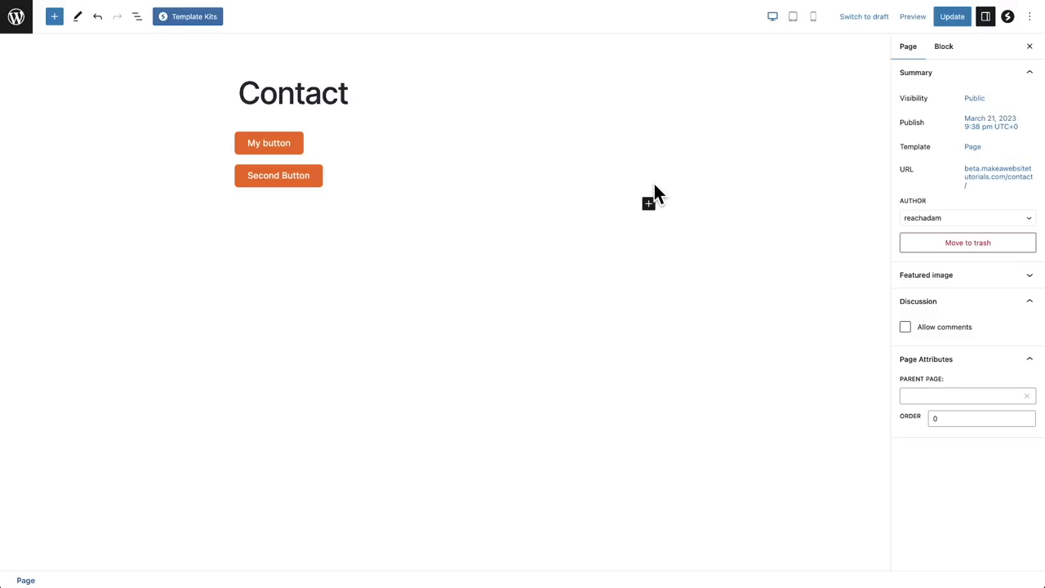
# Hide the editor's settings sidebar and show it again, twice in a row
pyautogui.click(986, 18)
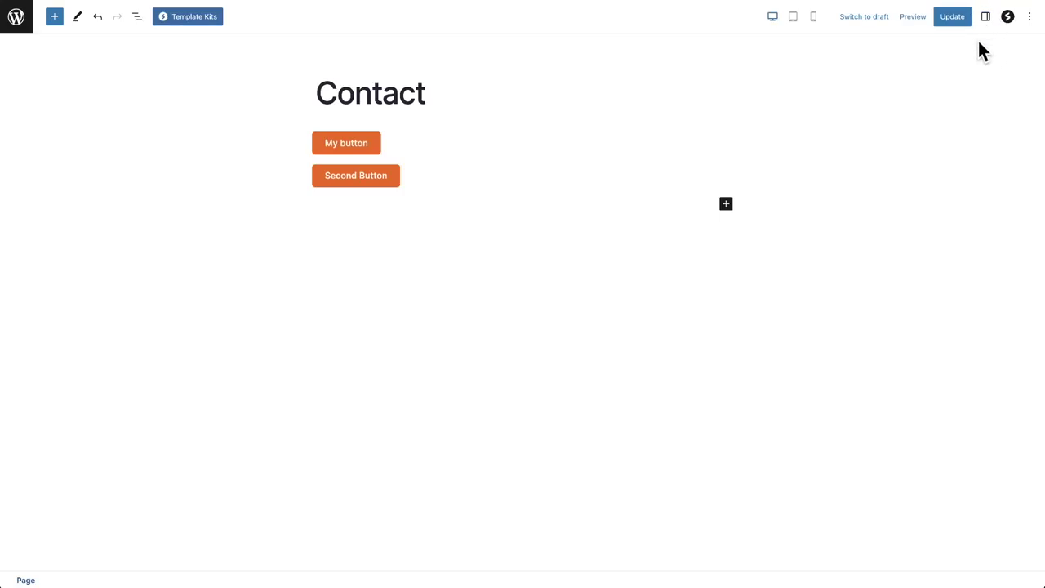
pyautogui.click(986, 18)
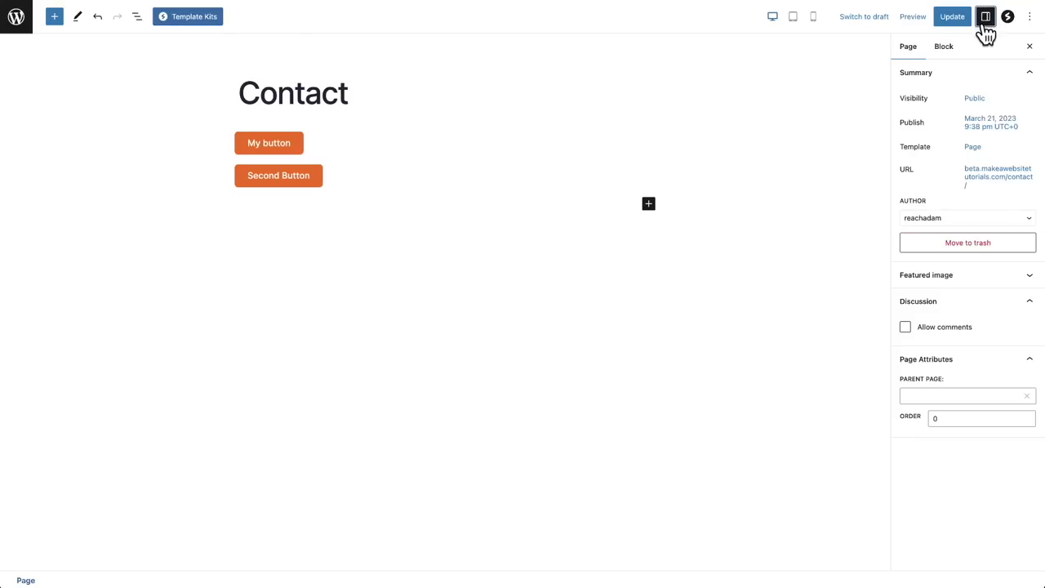
pyautogui.click(984, 20)
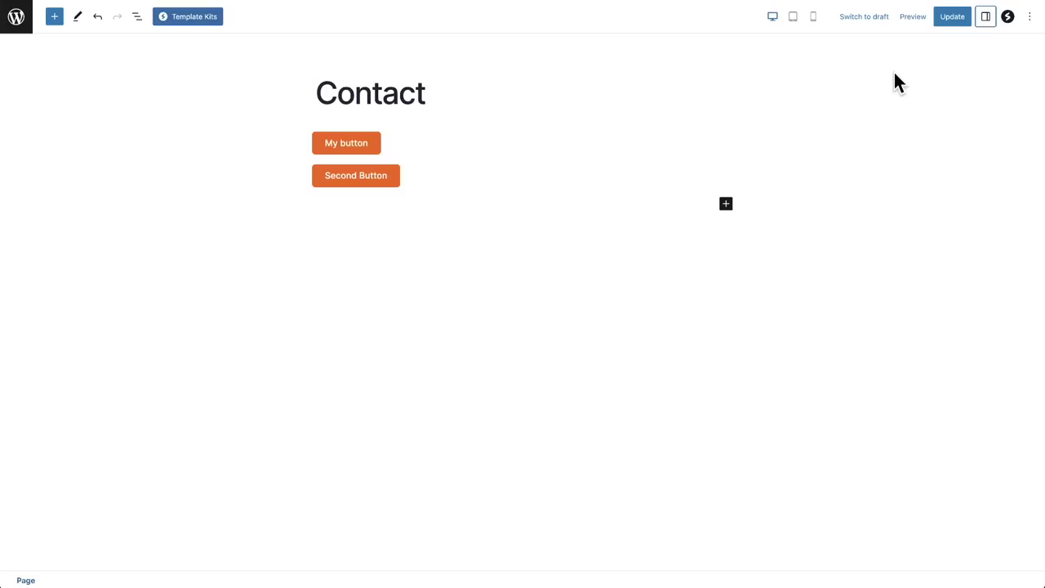
pyautogui.click(987, 18)
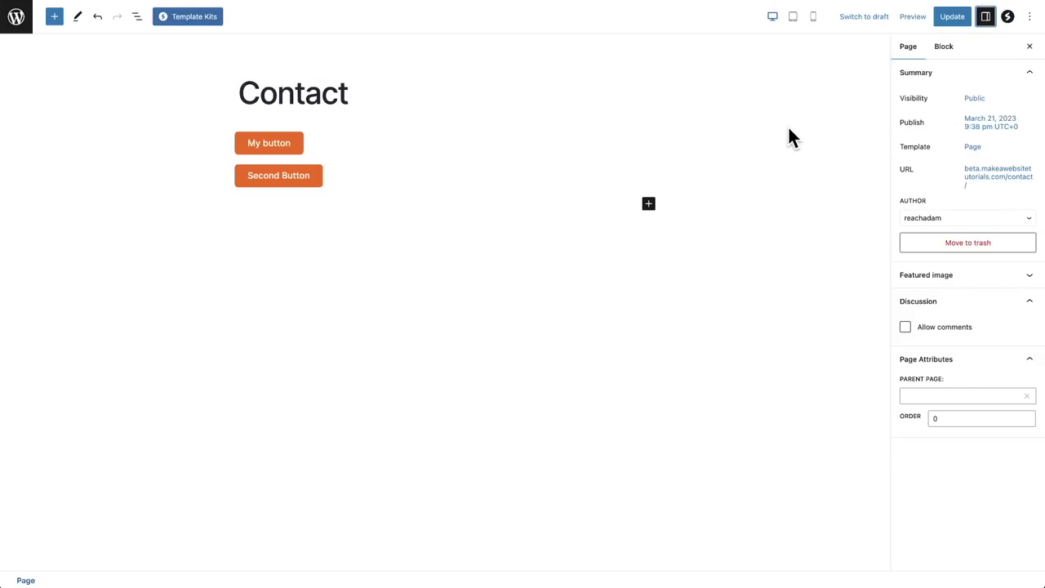
# Examine the style options and the general settings of the "Second Button" block
pyautogui.click(317, 176)
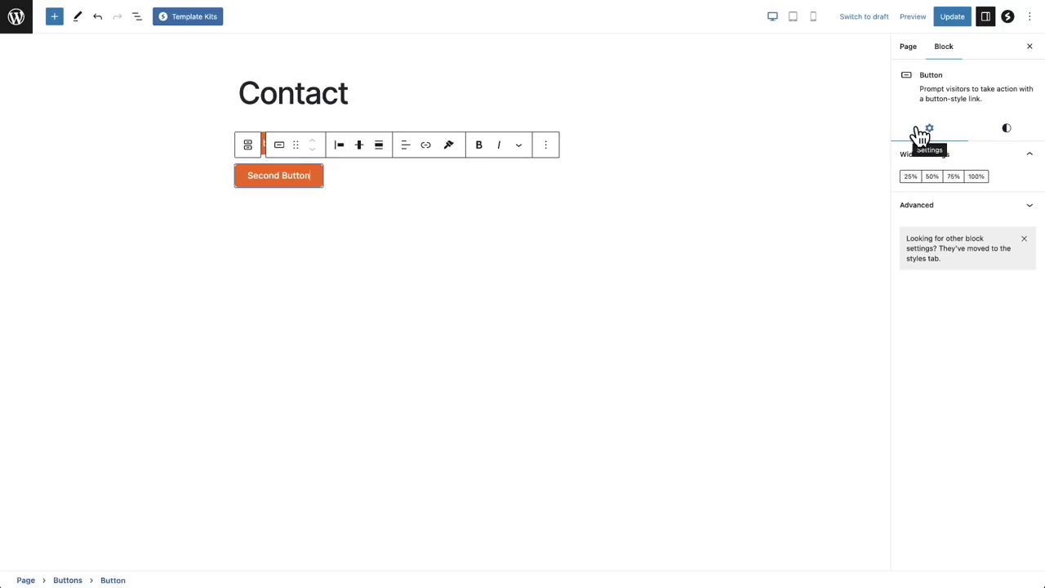
pyautogui.click(1004, 135)
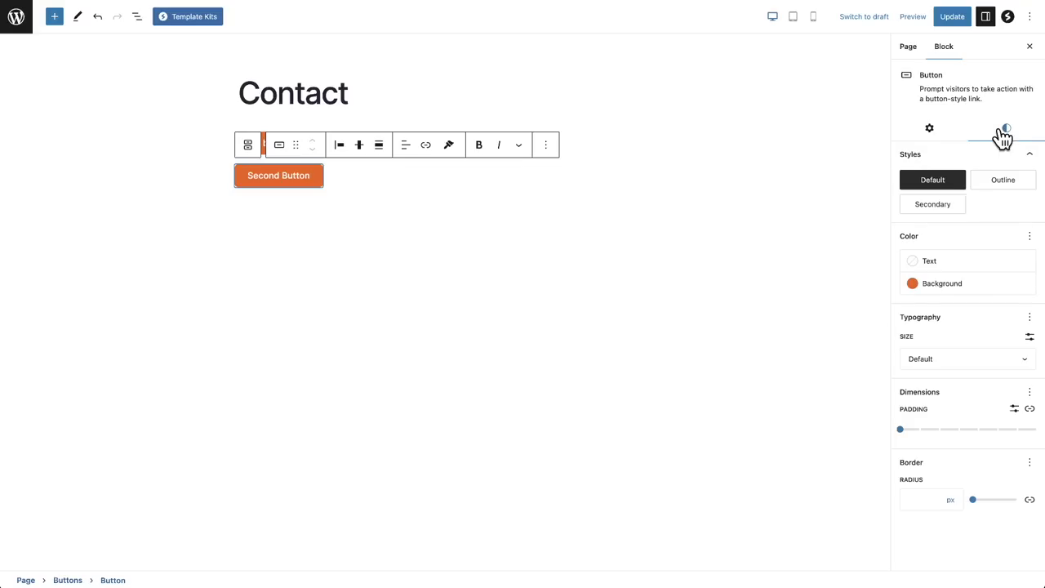
pyautogui.click(955, 137)
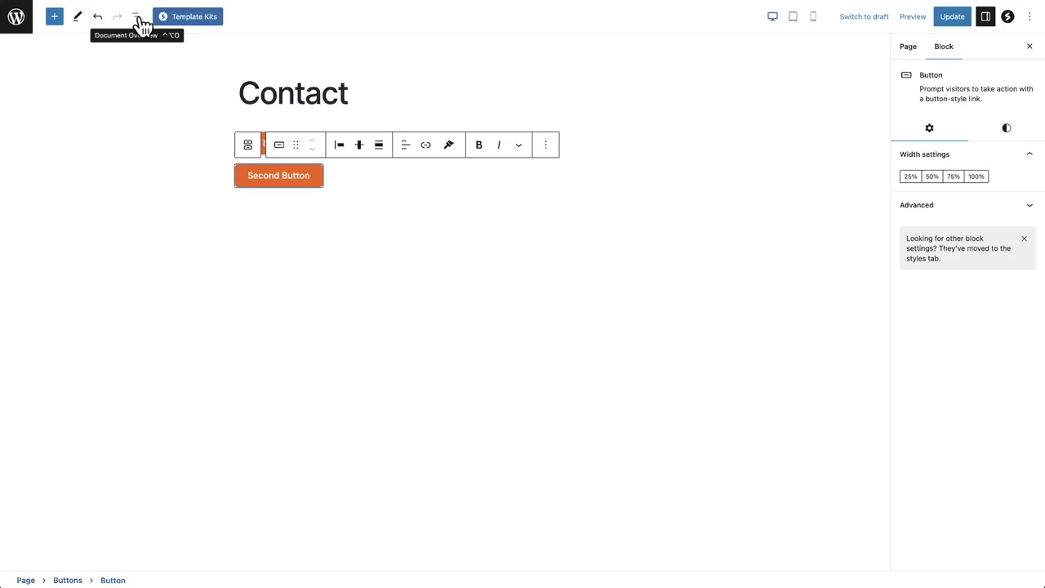
# View the Contact page's list of blocks and its outline in the document overview
pyautogui.click(137, 18)
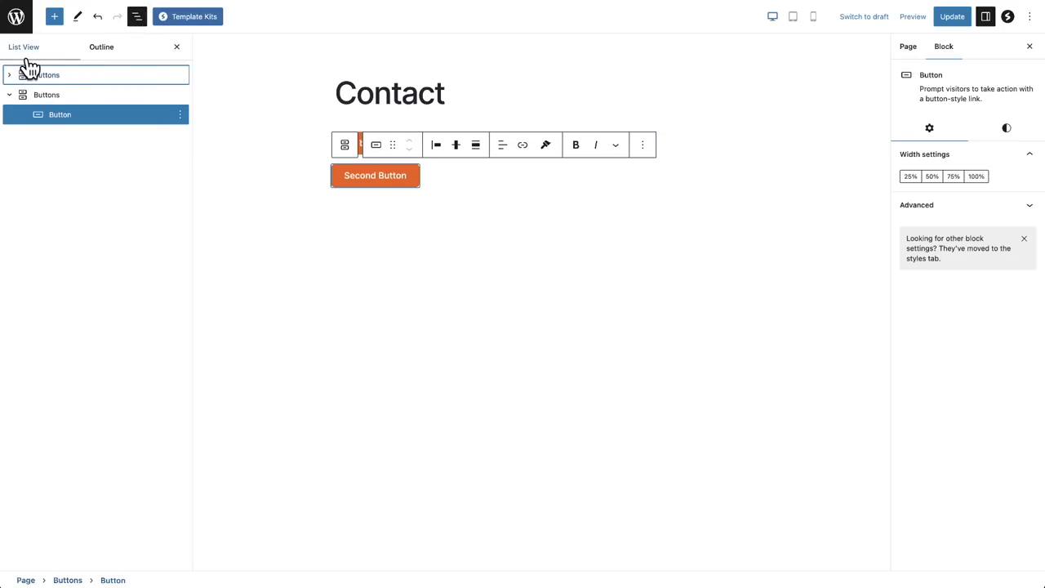
pyautogui.click(105, 53)
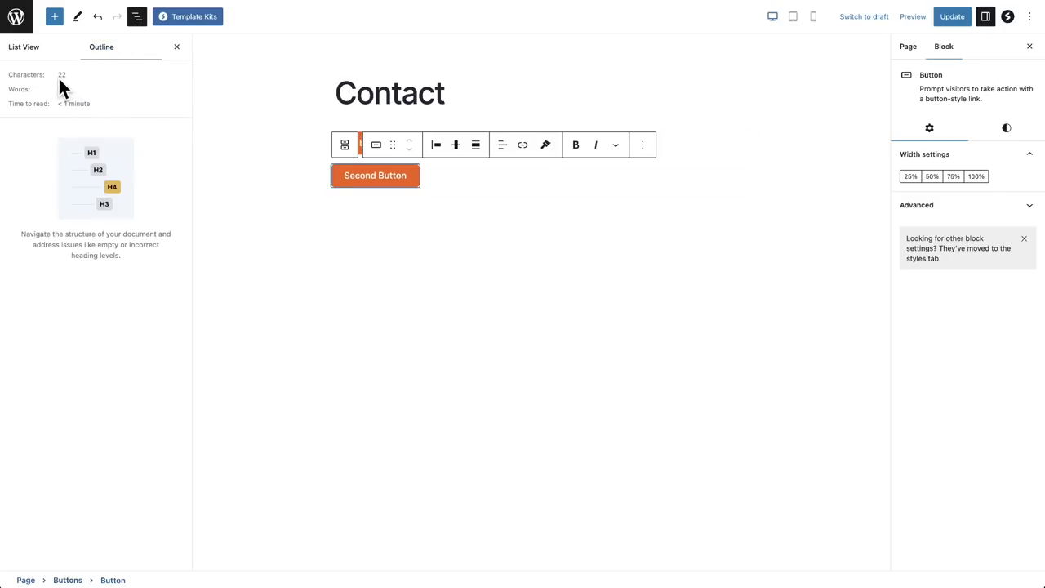
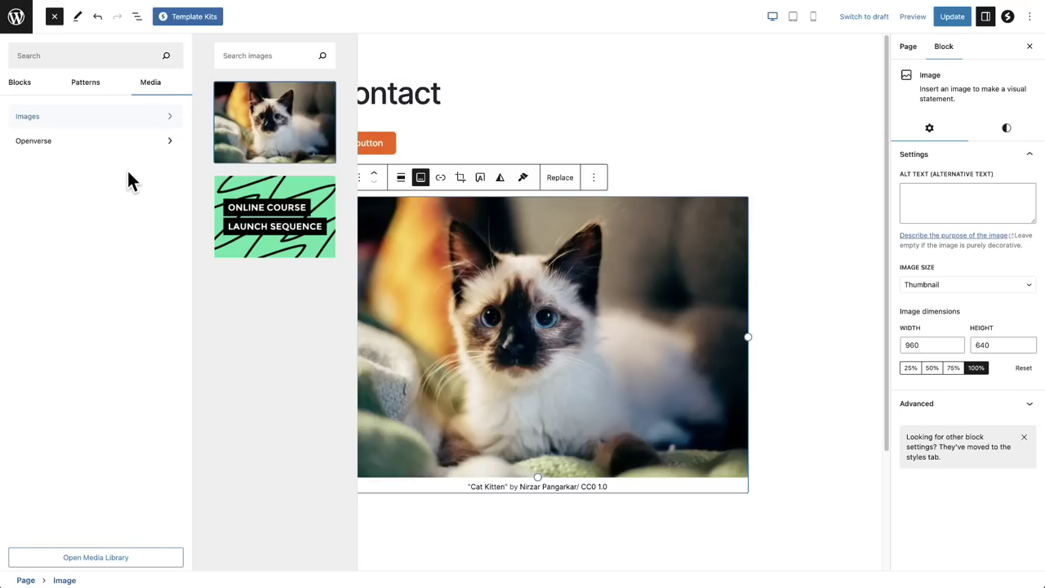
# Search the Openverse media for "dog" and insert the "Dog Pet" golden retriever image into the Contact page
pyautogui.click(37, 145)
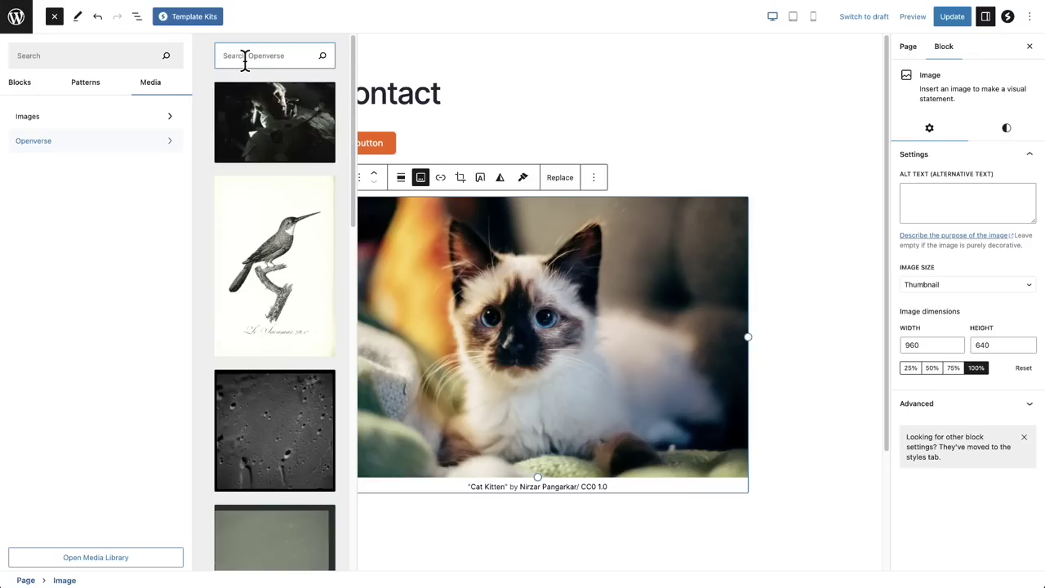
pyautogui.write('dog')
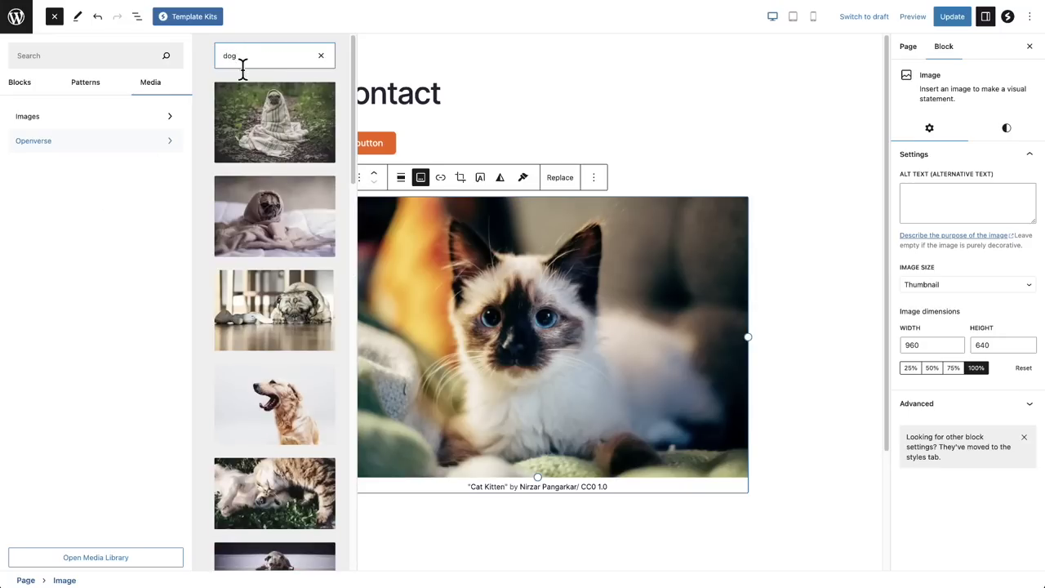
pyautogui.scroll(-3, 295, 219)
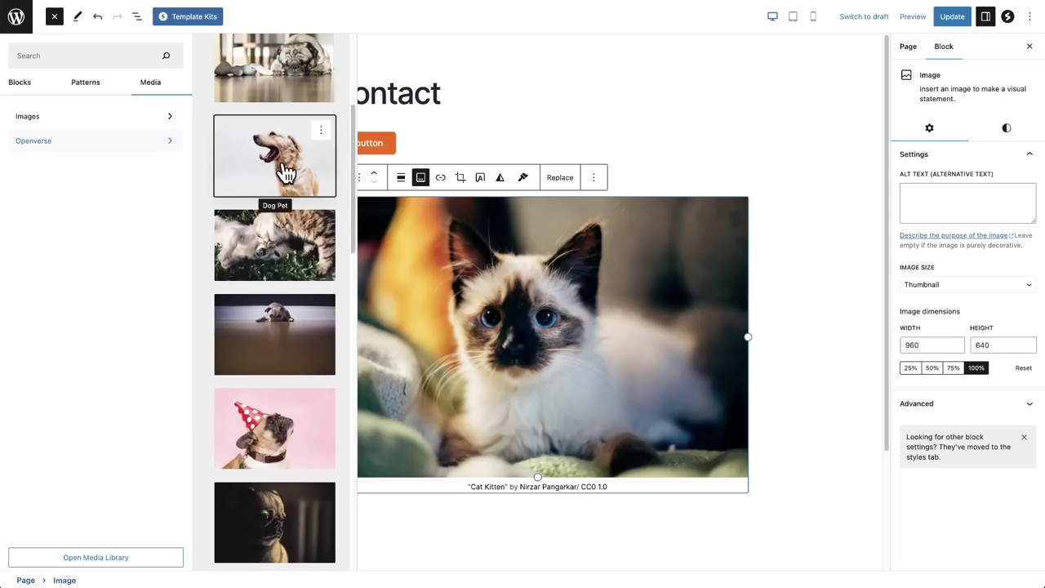
pyautogui.click(285, 171)
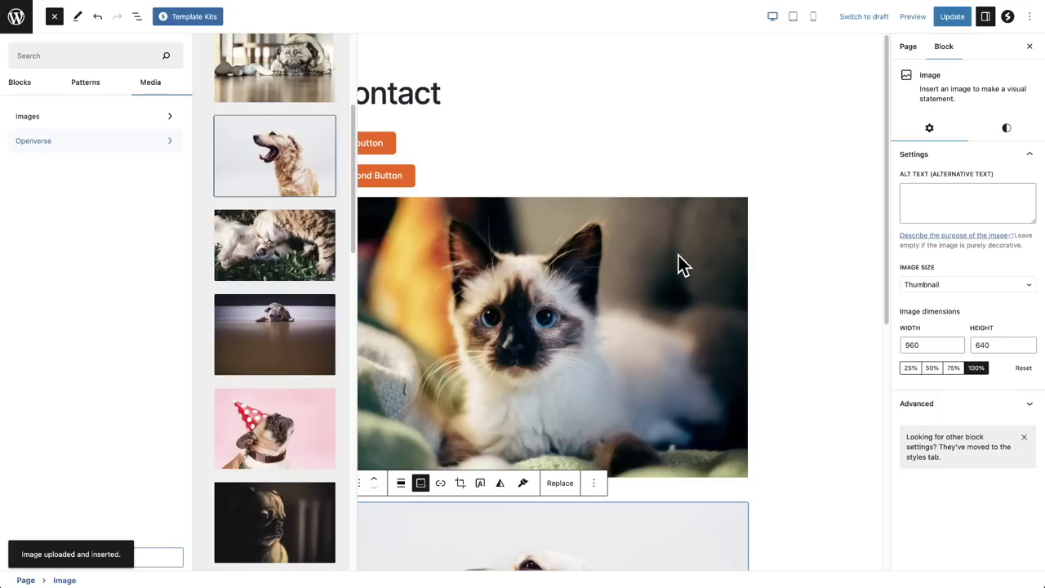
pyautogui.click(780, 284)
pyautogui.scroll(-10, 780, 282)
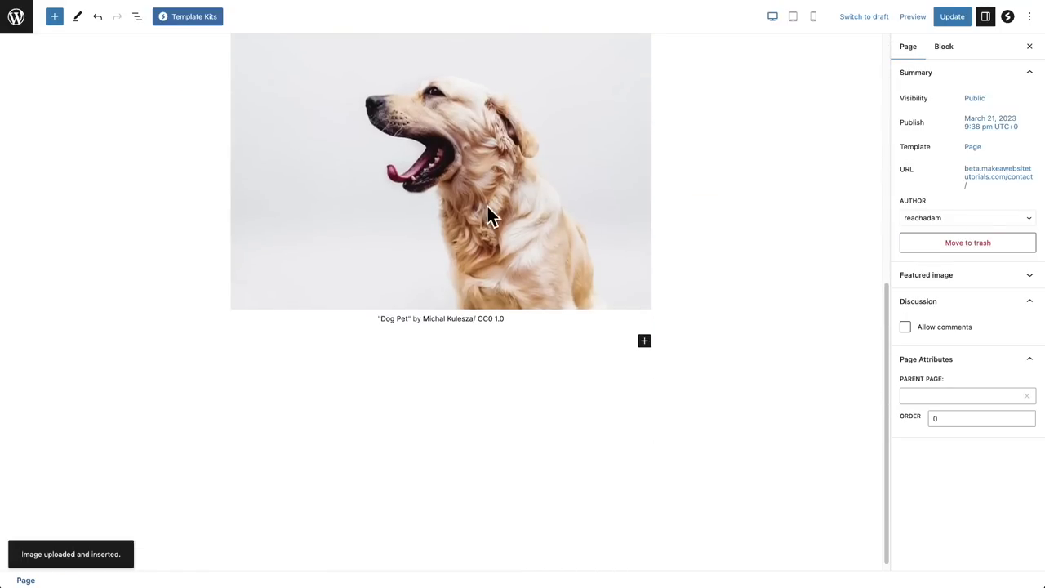
# Remove the caption from the golden retriever image
pyautogui.click(506, 273)
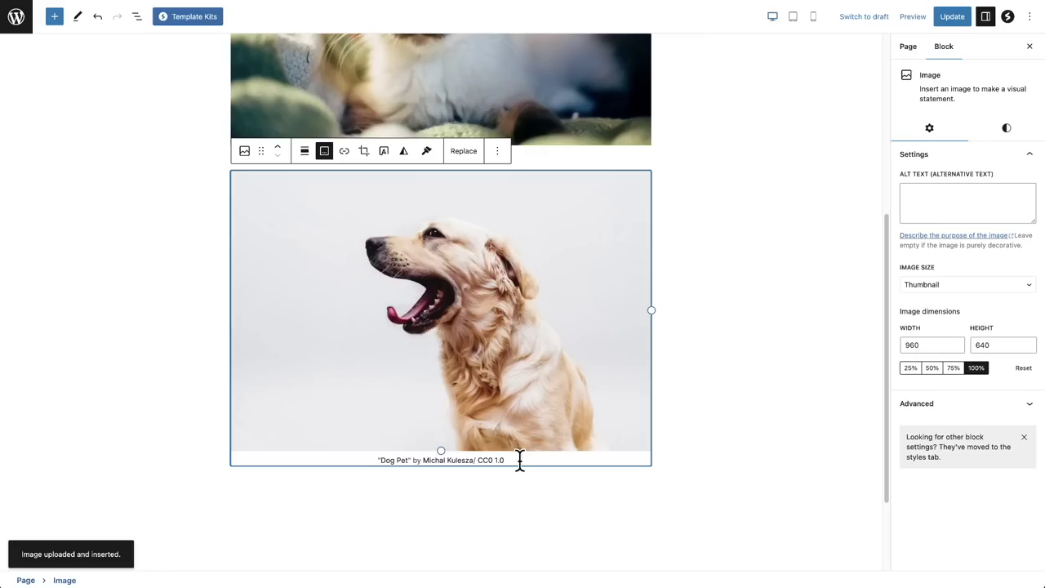
pyautogui.click(326, 155)
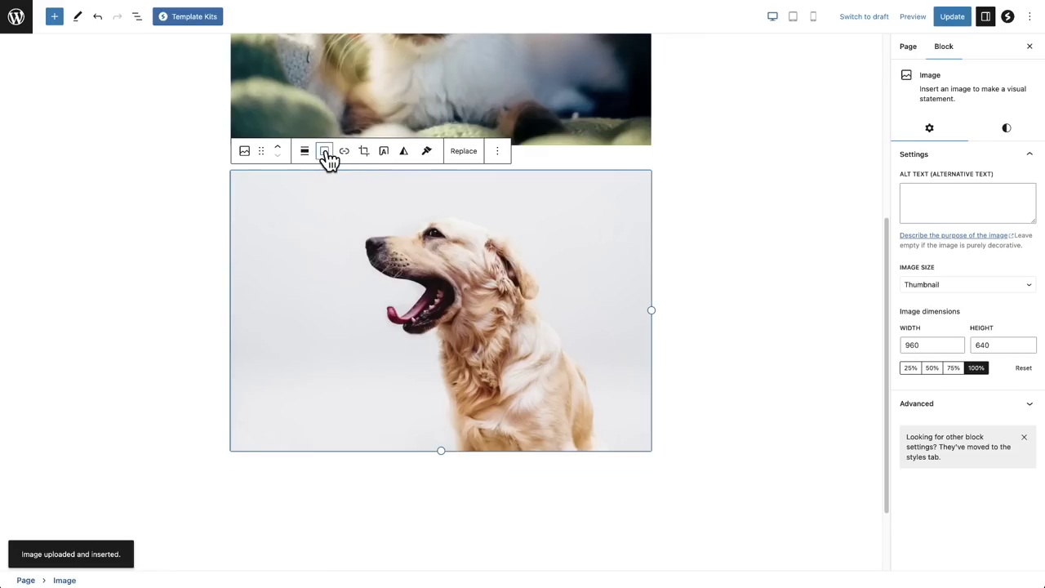
pyautogui.click(326, 155)
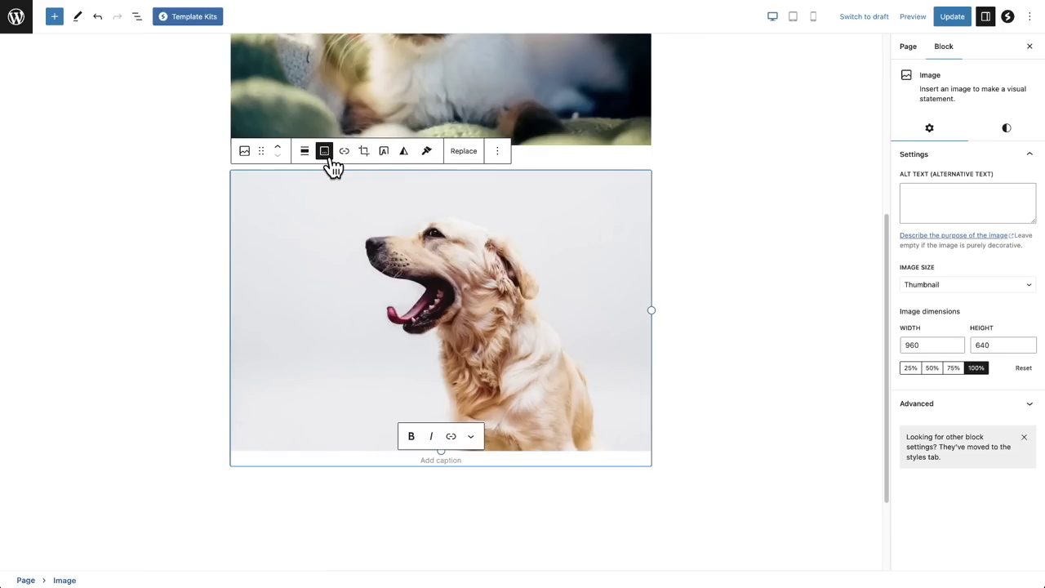
pyautogui.click(325, 155)
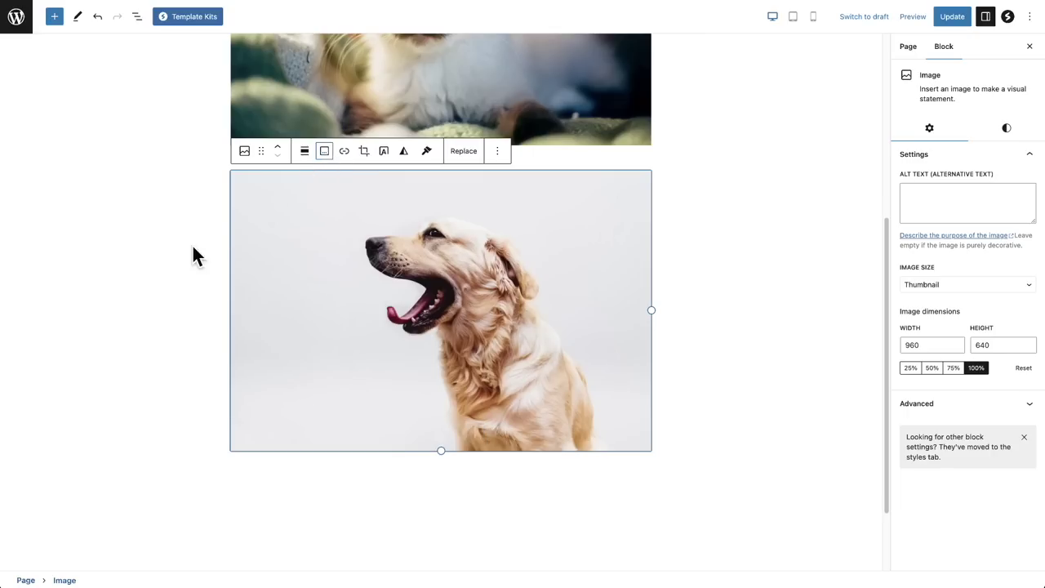
pyautogui.click(140, 278)
# Browse the Featured, Posts, Text and Banners patterns and insert the dark "Take your website to the next level!" banner at the page's end
pyautogui.scroll(5, 158, 305)
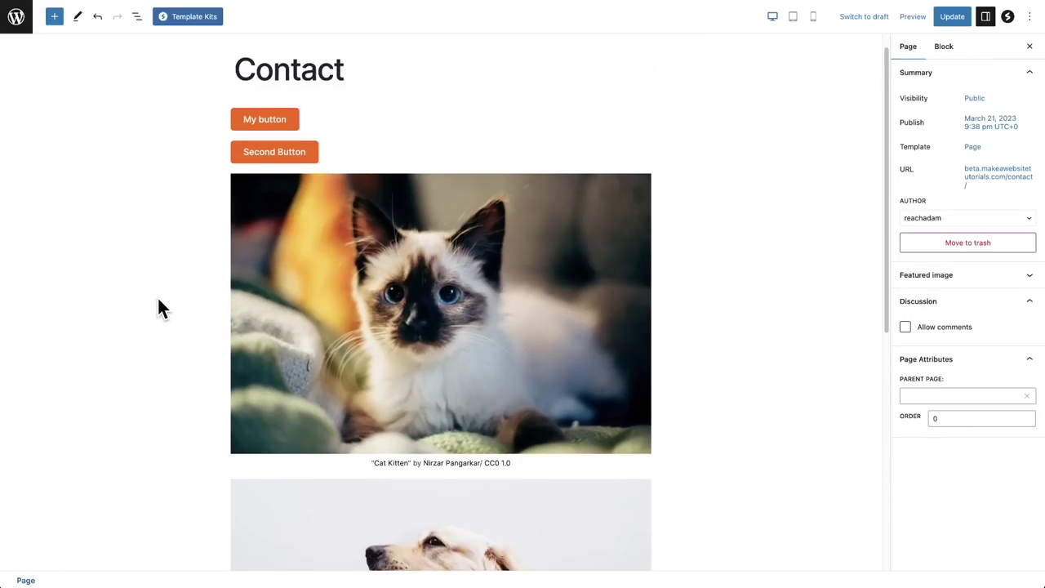
pyautogui.scroll(1, 158, 307)
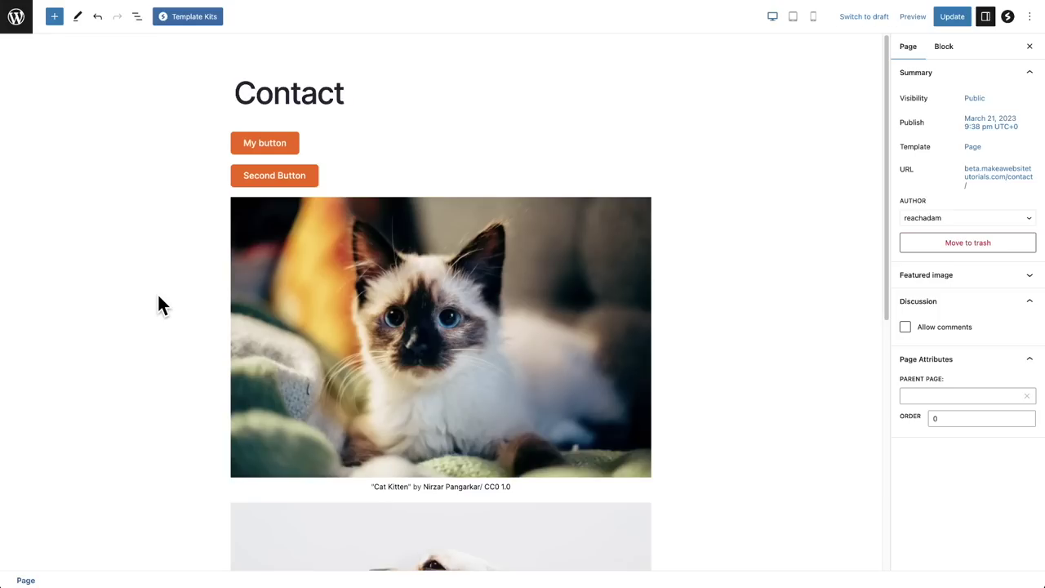
pyautogui.click(54, 17)
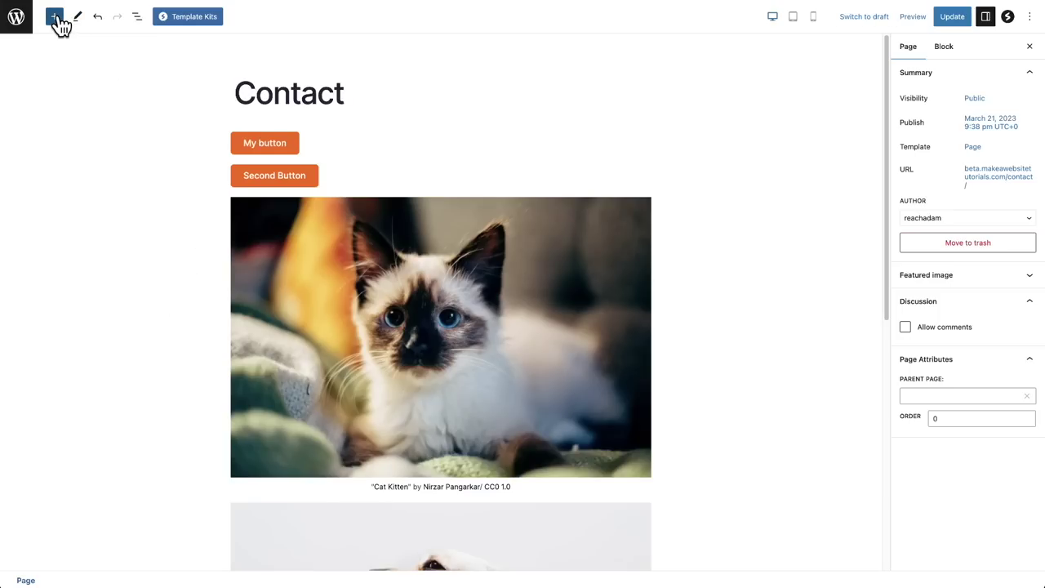
pyautogui.click(88, 92)
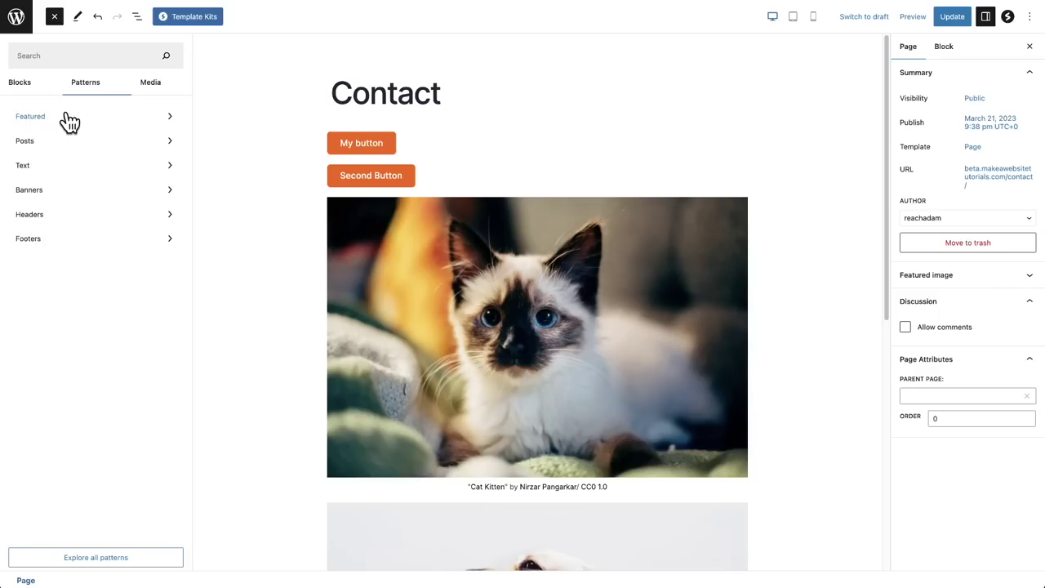
pyautogui.click(70, 121)
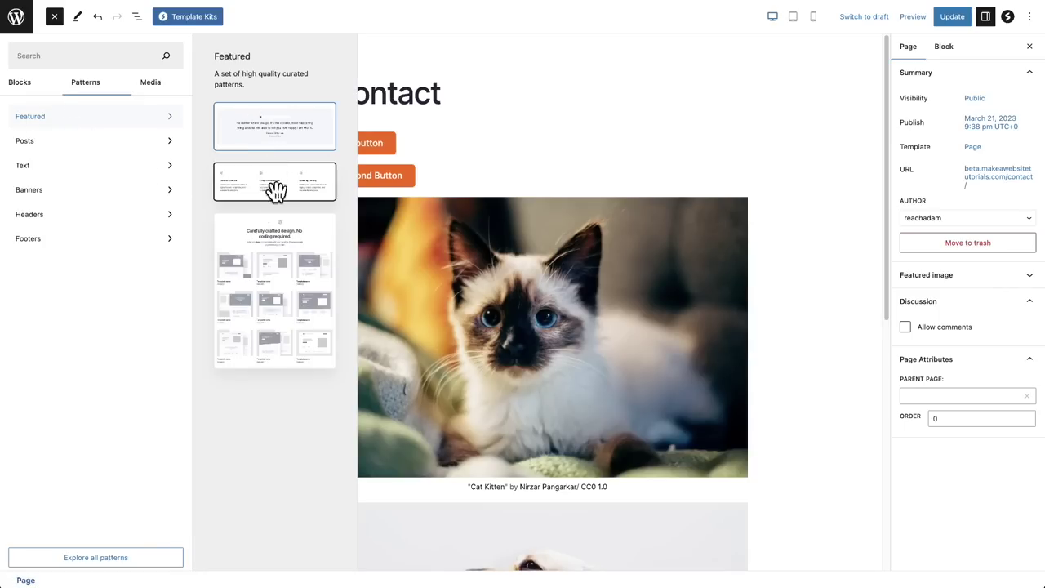
pyautogui.click(65, 147)
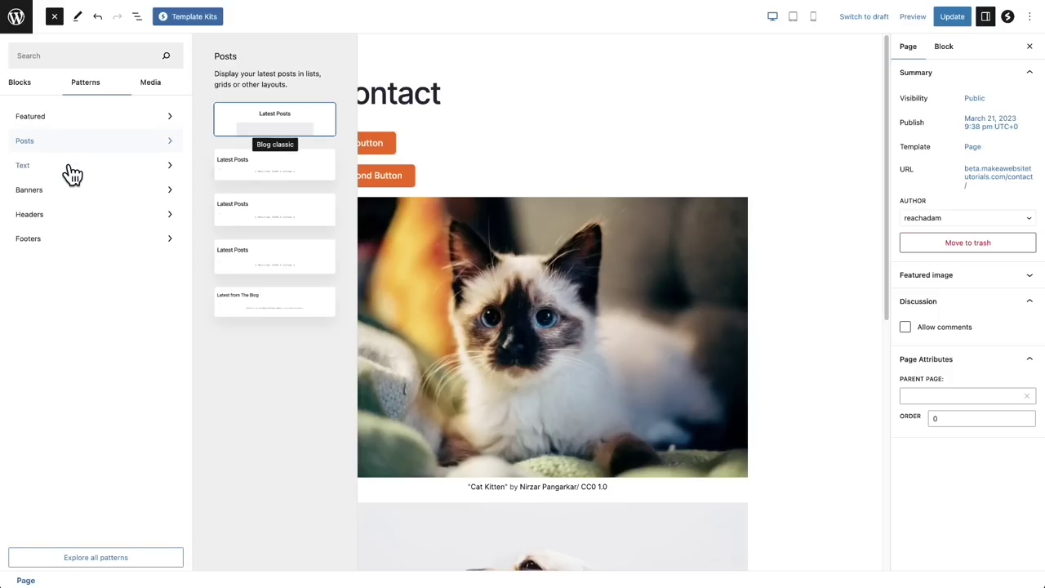
pyautogui.click(73, 172)
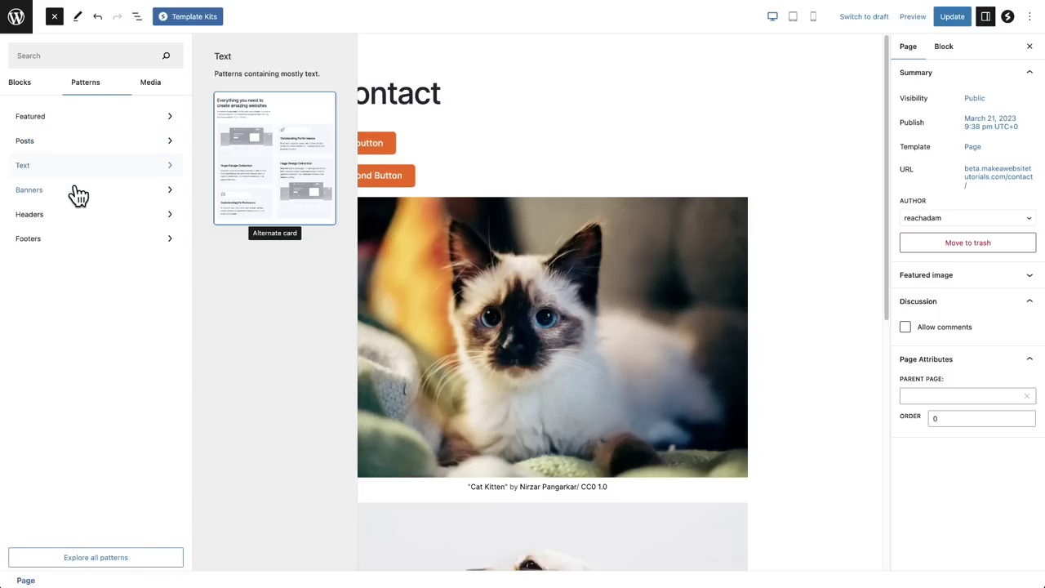
pyautogui.click(77, 193)
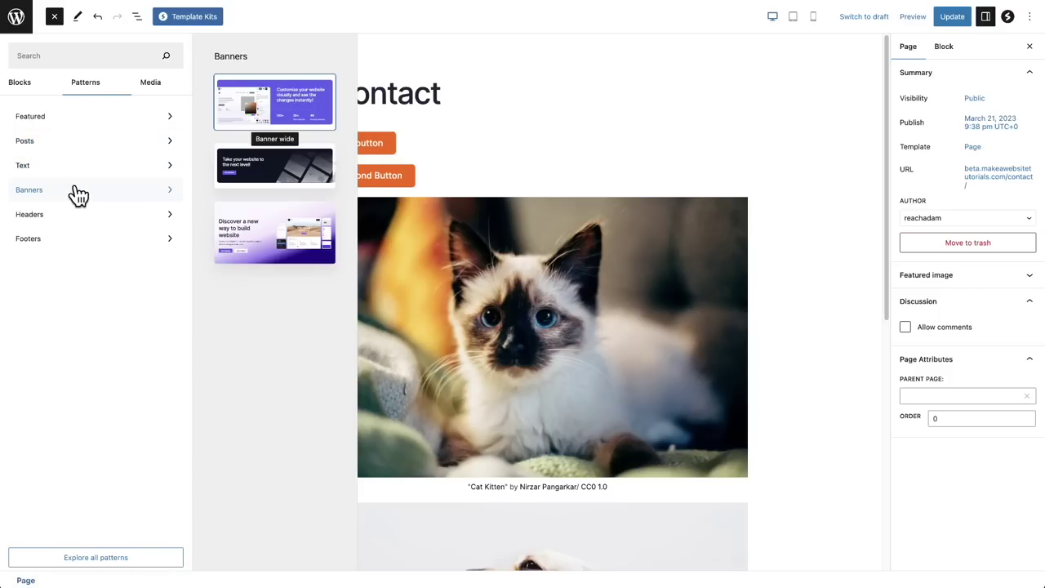
pyautogui.click(286, 169)
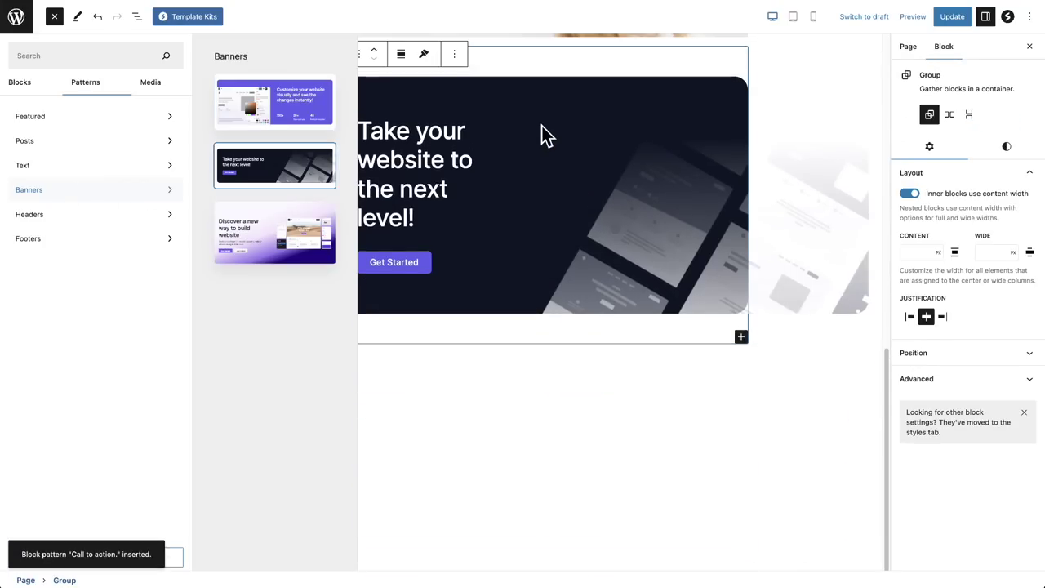
pyautogui.click(520, 438)
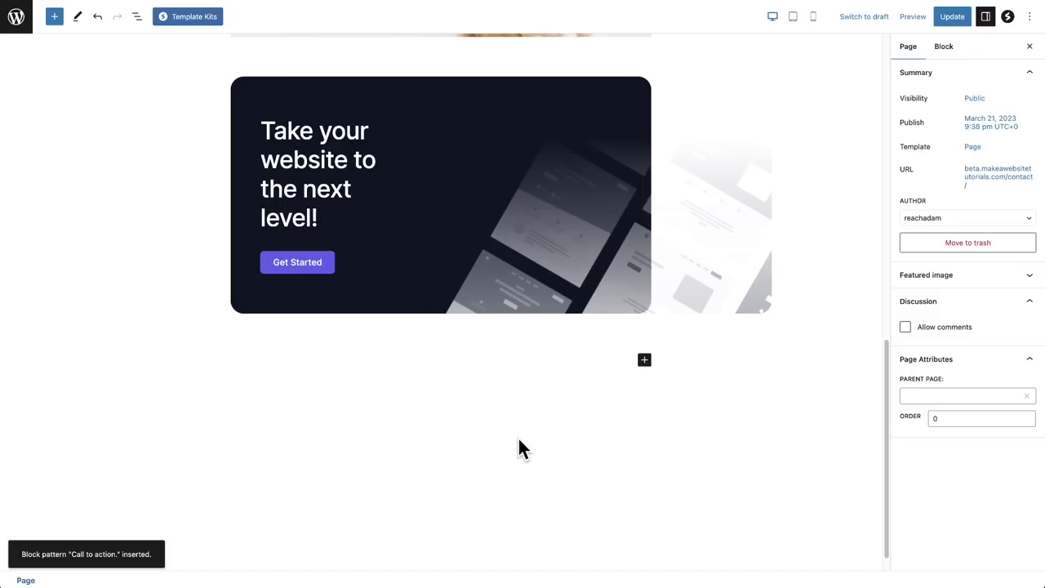
# Reopen the block pattern categories from the beginning of the Contact page
pyautogui.scroll(10, 429, 427)
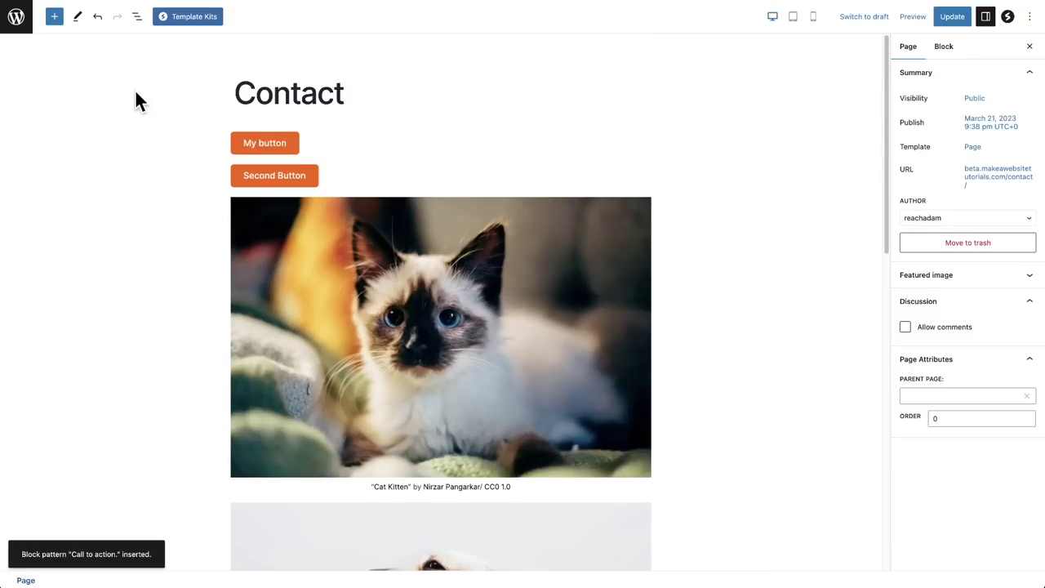
pyautogui.click(55, 21)
pyautogui.click(85, 88)
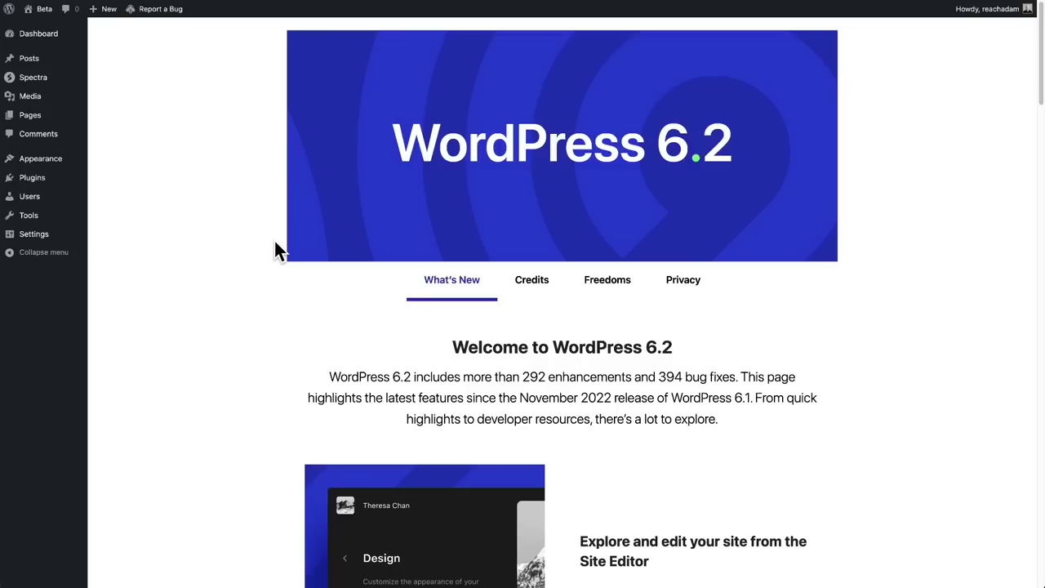
# Review the WordPress 6.2 What's New highlights down to the Distraction Free mode section and highlight its heading
pyautogui.scroll(-5, 270, 245)
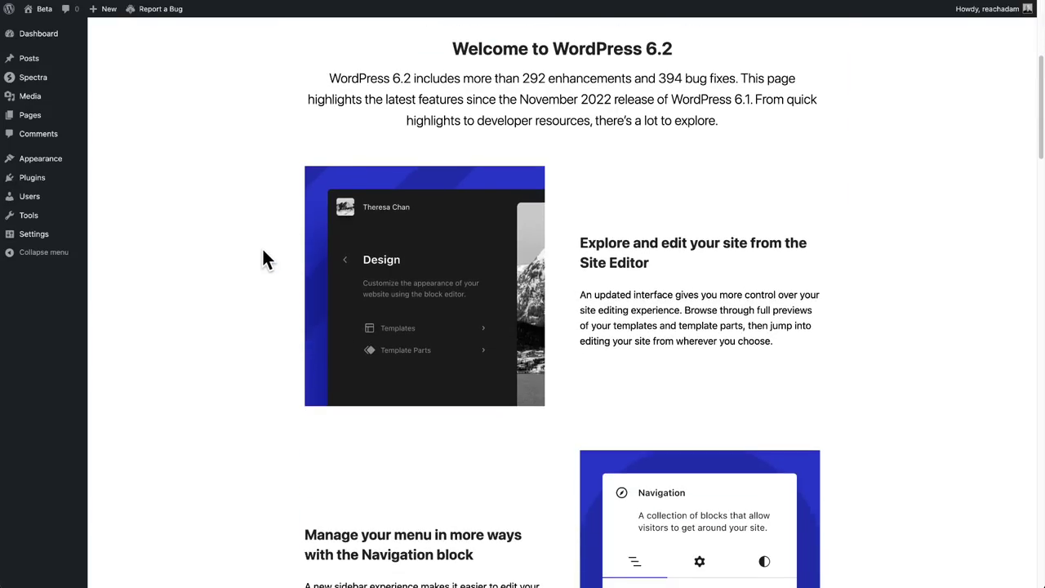
pyautogui.scroll(-5, 263, 252)
pyautogui.scroll(-7, 263, 258)
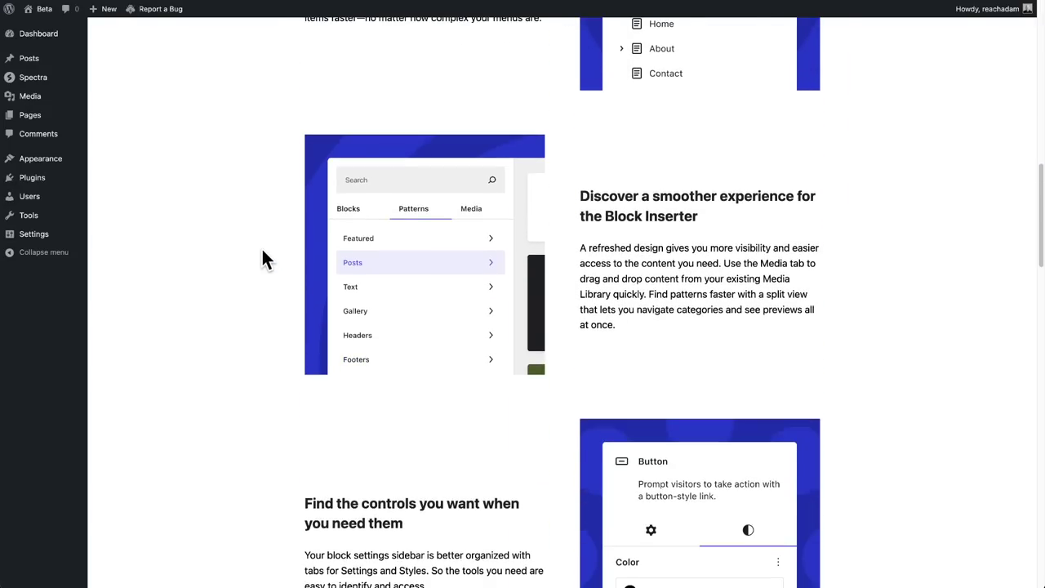
pyautogui.scroll(-6, 261, 246)
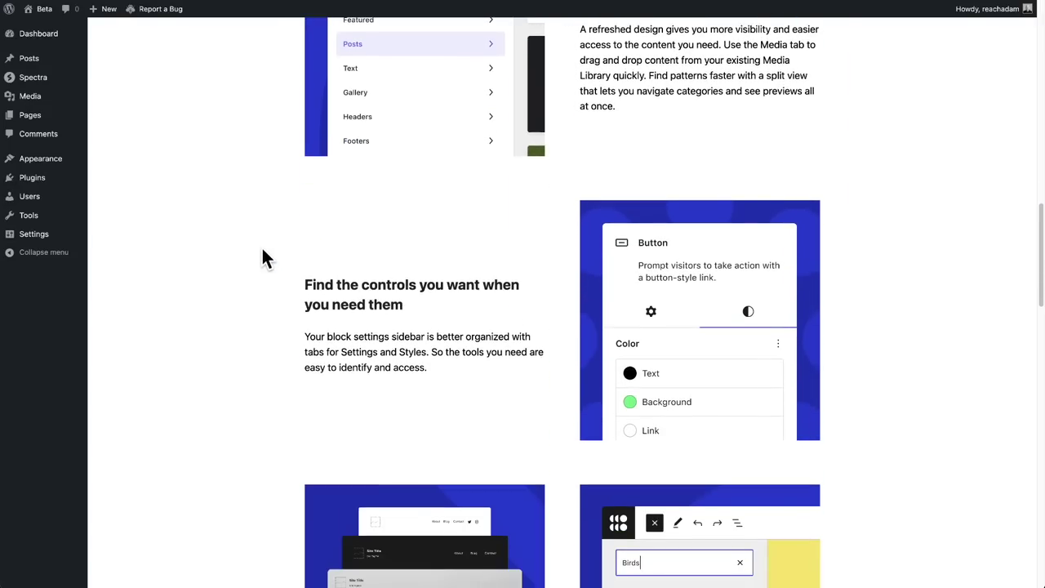
pyautogui.scroll(-6, 262, 256)
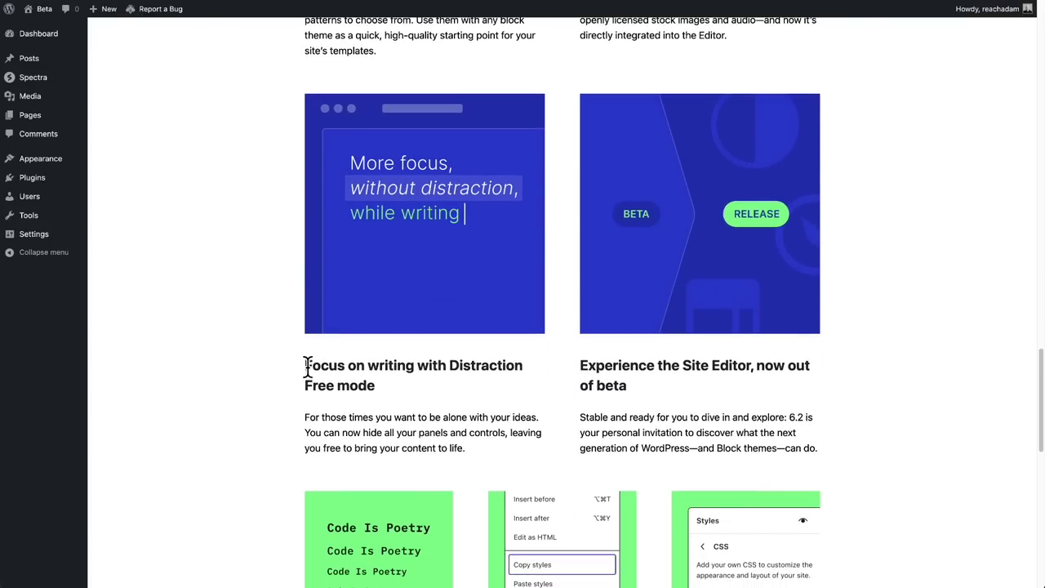
pyautogui.moveTo(305, 365); pyautogui.dragTo(385, 387)
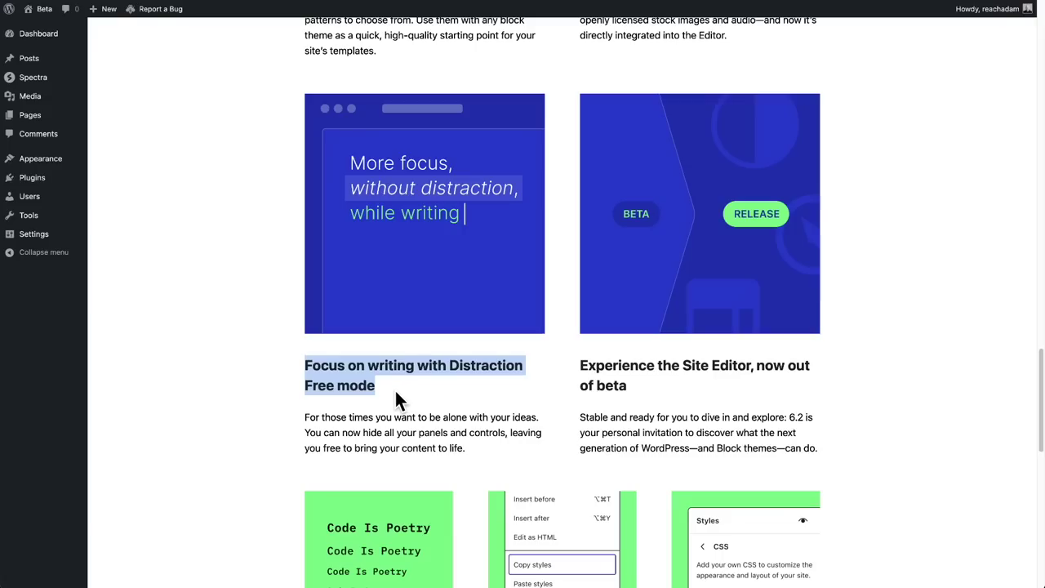
pyautogui.click(396, 392)
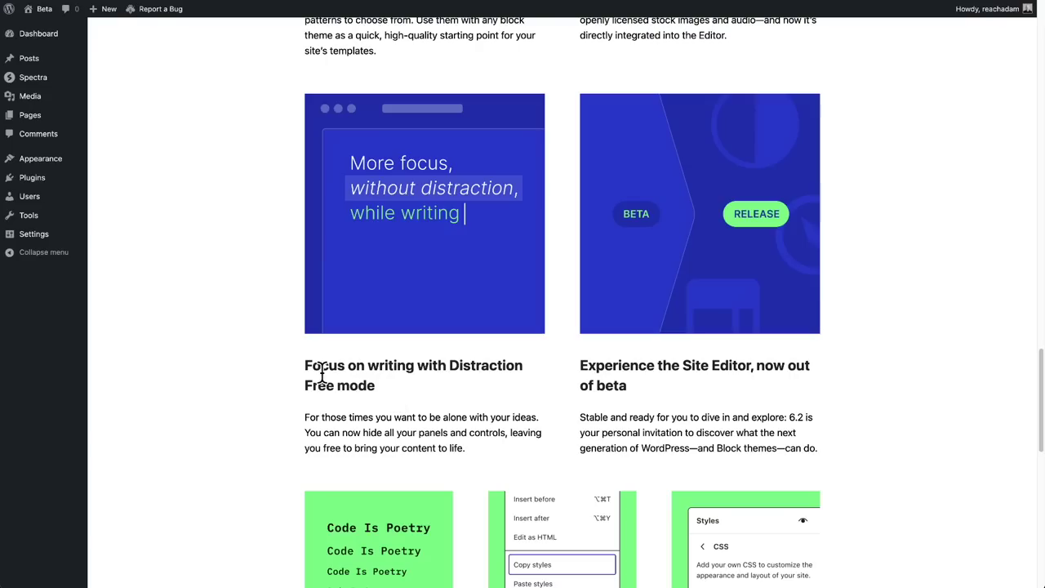
pyautogui.moveTo(304, 364); pyautogui.dragTo(382, 391)
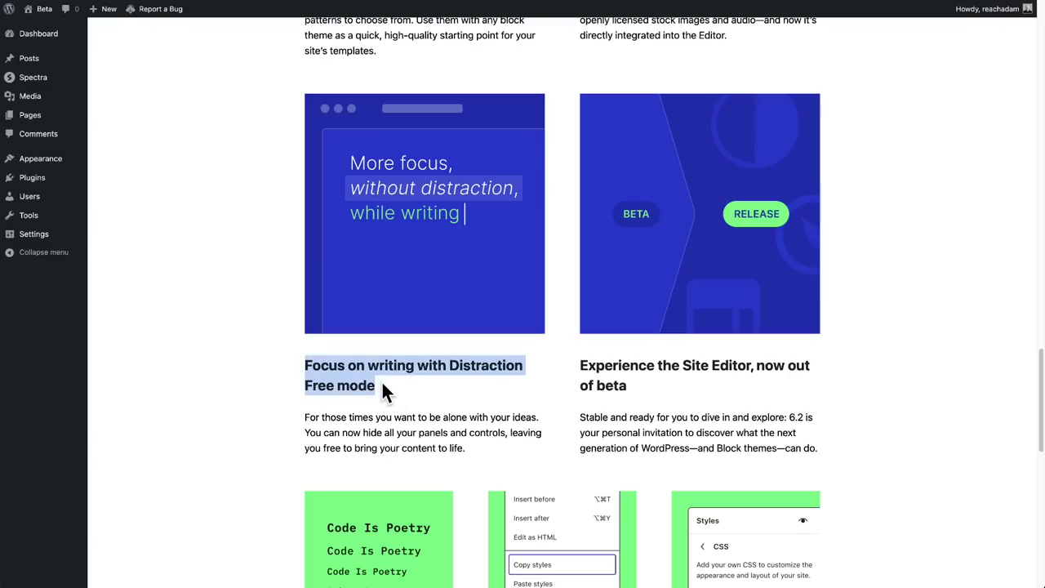